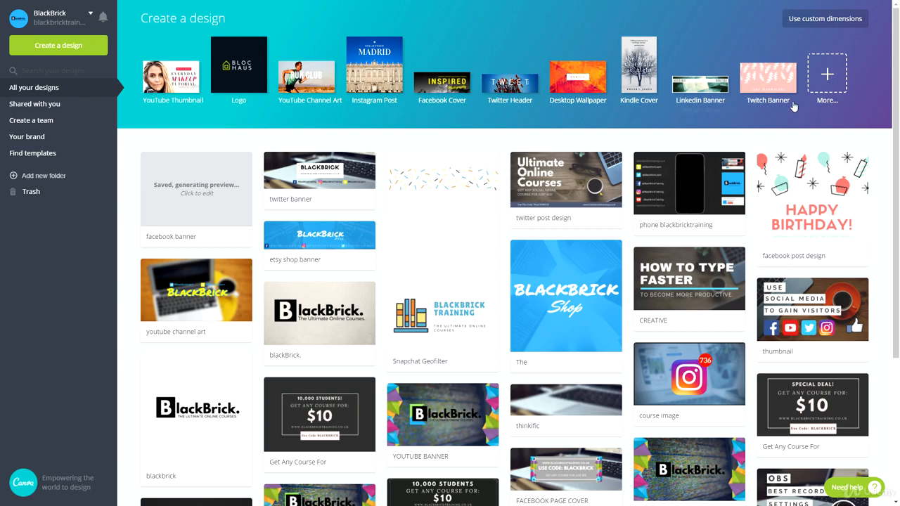
Browse all available design types and create a new Twitch Banner design from the social media headers.
{"action": "left_click", "coordinate": [823, 83]}
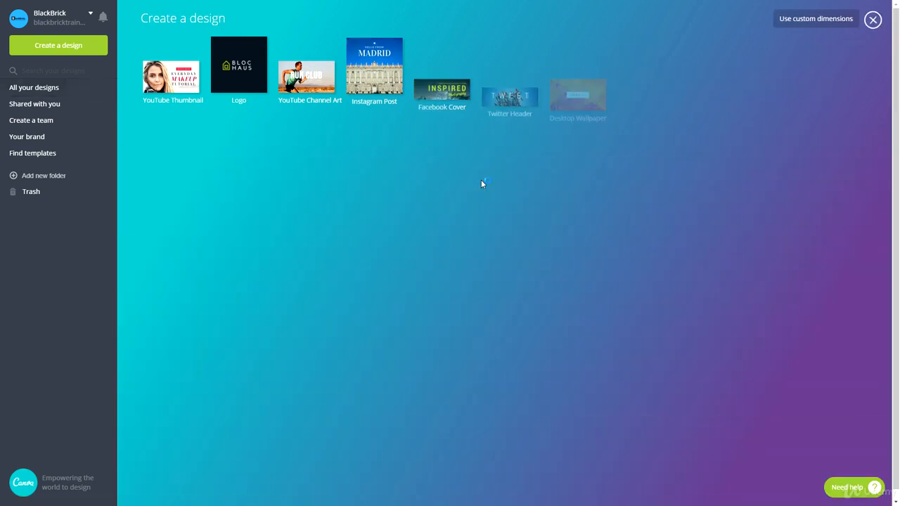
{"action": "scroll", "coordinate": [403, 315], "scroll_direction": "down", "scroll_amount": 2}
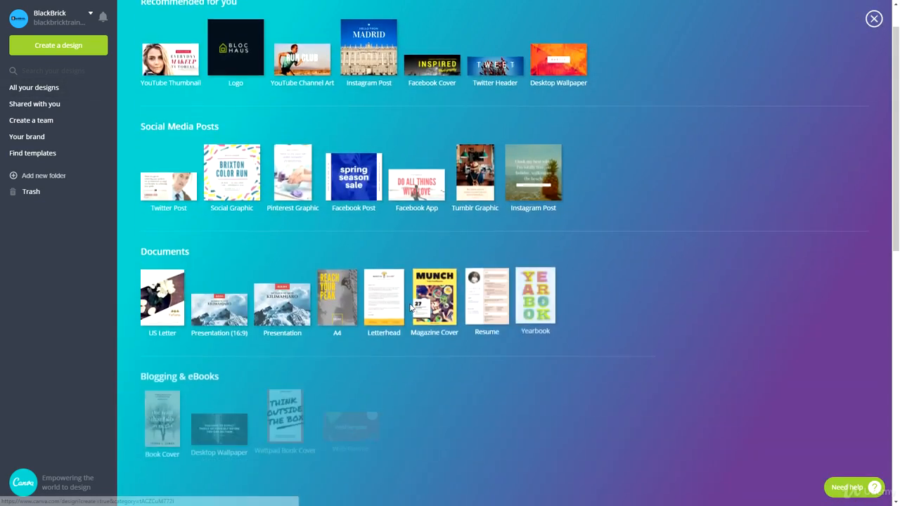
{"action": "scroll", "coordinate": [405, 315], "scroll_direction": "down", "scroll_amount": 6}
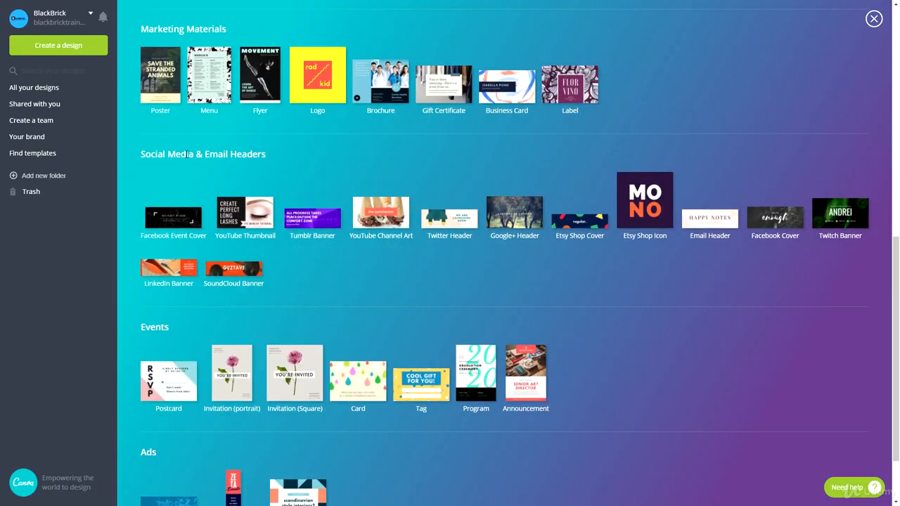
{"action": "left_click", "coordinate": [853, 221]}
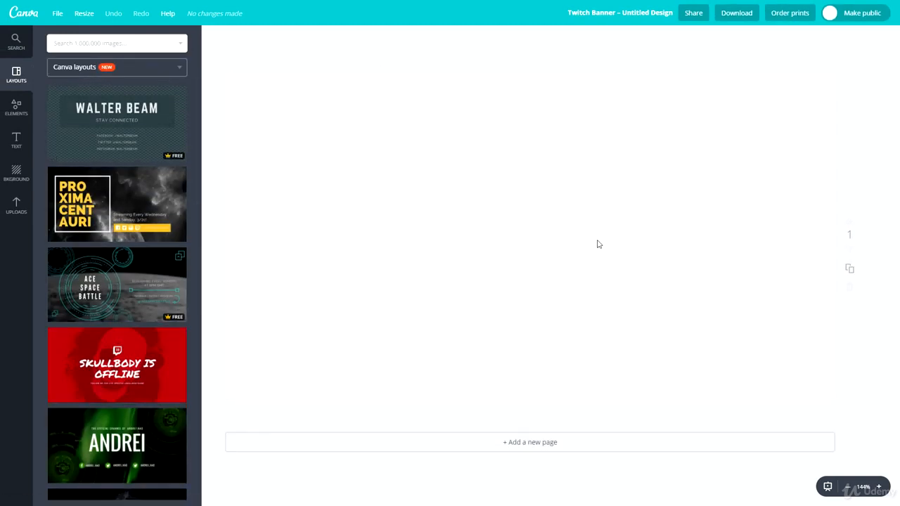
Look through the Twitch banner layouts and apply the free galaxy layout with the blue OFFLINE title on a black box.
{"action": "scroll", "coordinate": [100, 173], "scroll_direction": "down", "scroll_amount": 8}
{"action": "scroll", "coordinate": [96, 323], "scroll_direction": "down", "scroll_amount": 7}
{"action": "scroll", "coordinate": [134, 204], "scroll_direction": "down", "scroll_amount": 12}
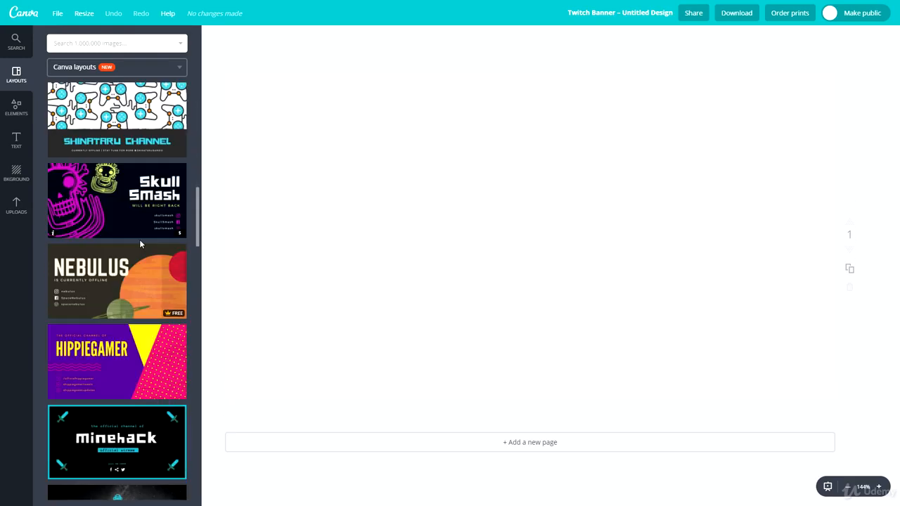
{"action": "scroll", "coordinate": [138, 244], "scroll_direction": "down", "scroll_amount": 12}
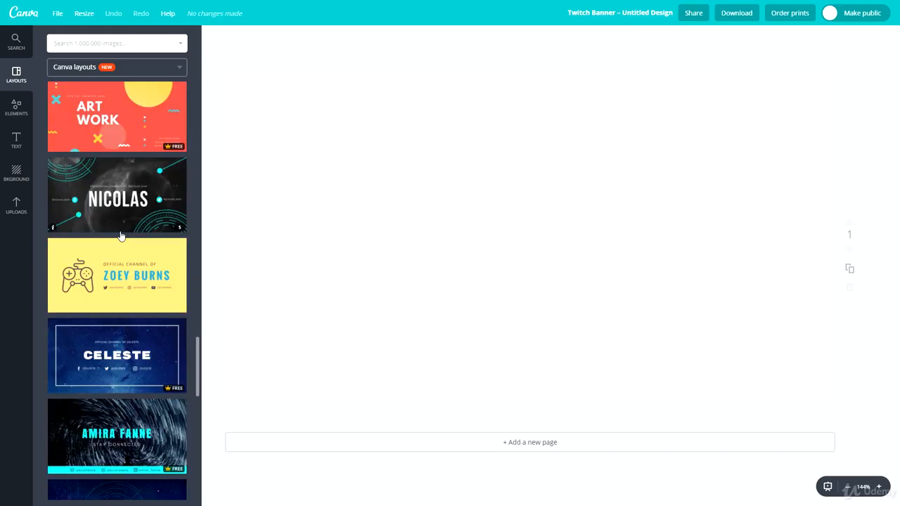
{"action": "scroll", "coordinate": [107, 234], "scroll_direction": "down", "scroll_amount": 12}
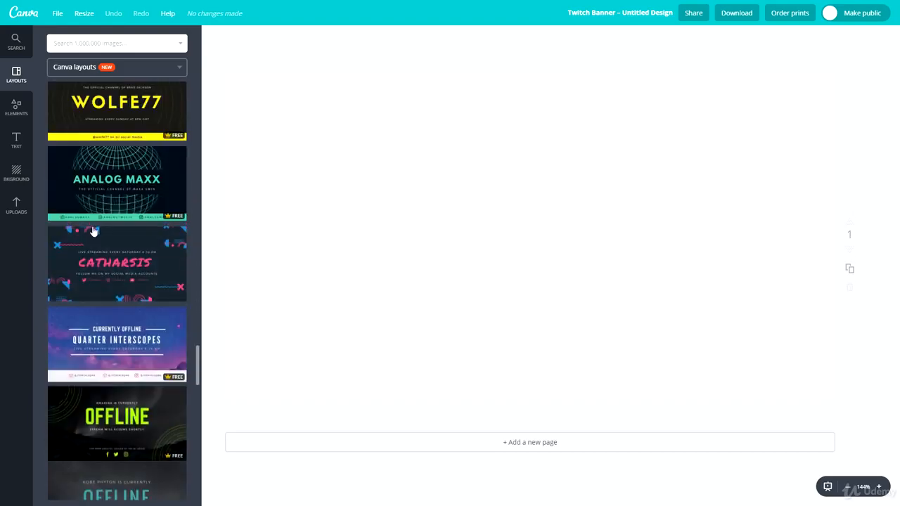
{"action": "scroll", "coordinate": [107, 245], "scroll_direction": "down", "scroll_amount": 8}
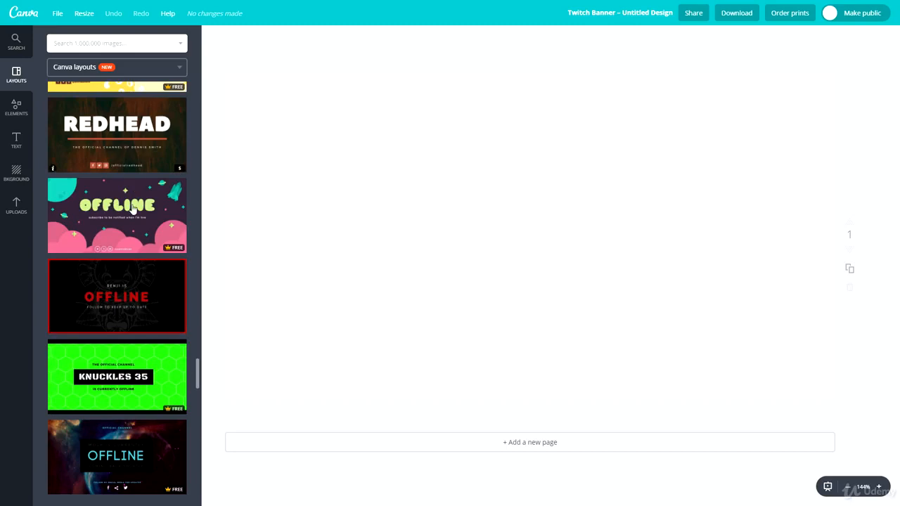
{"action": "scroll", "coordinate": [147, 218], "scroll_direction": "down", "scroll_amount": 2}
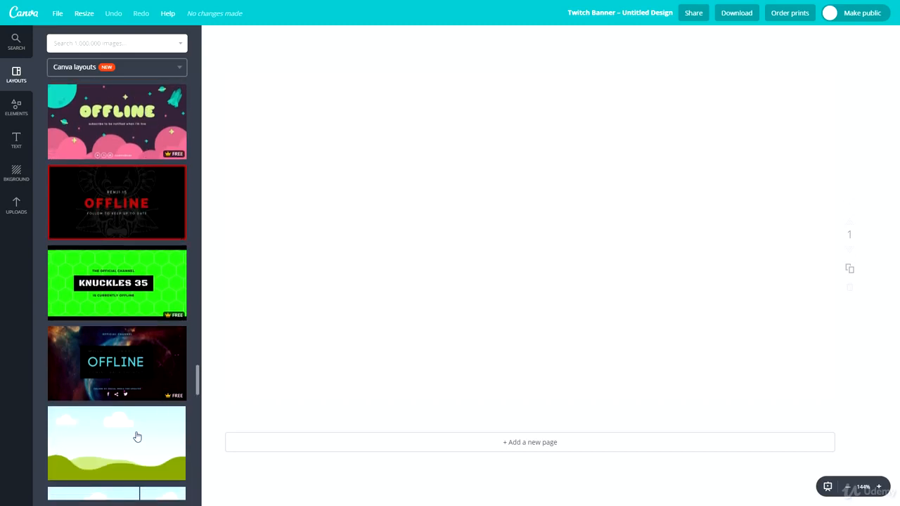
{"action": "left_click", "coordinate": [121, 380]}
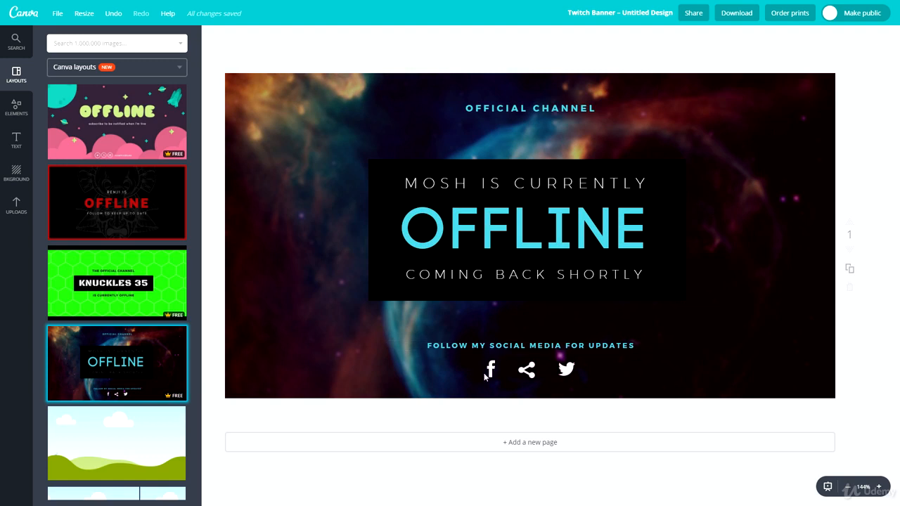
Check the layout's social media icons and switch to Twitch to examine existing channels' offline banners for comparison.
{"action": "left_click", "coordinate": [516, 375]}
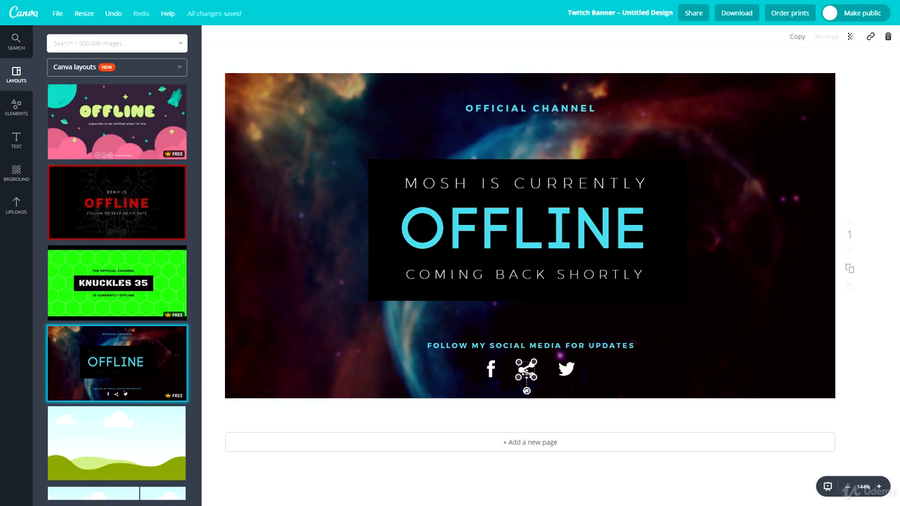
{"action": "left_click", "coordinate": [566, 367]}
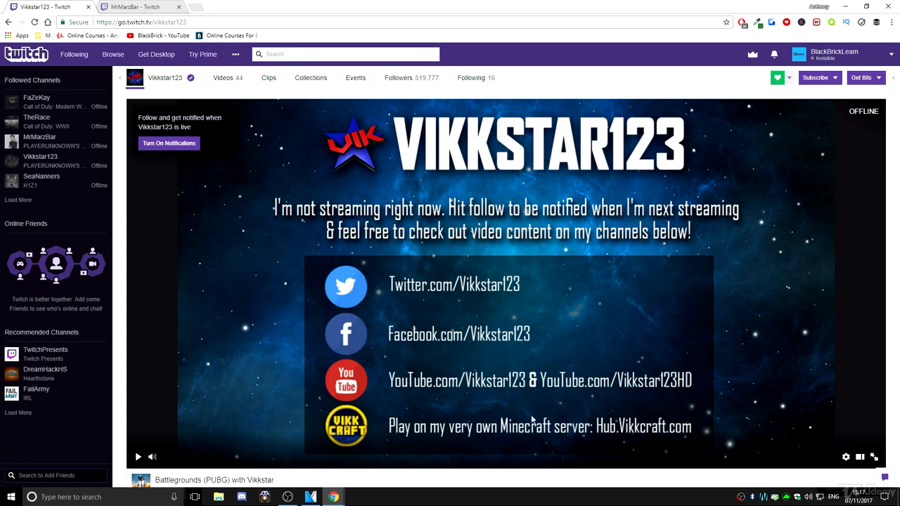
{"action": "left_click", "coordinate": [184, 7]}
{"action": "left_click", "coordinate": [43, 6]}
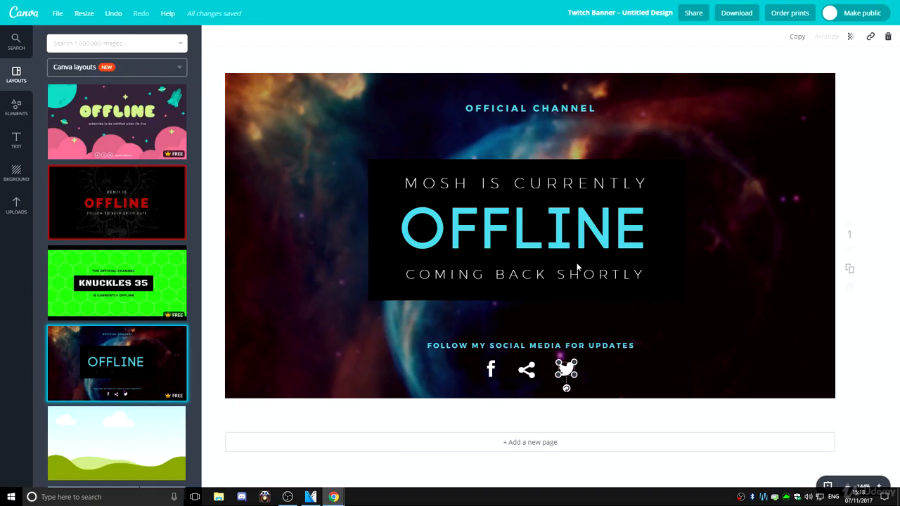
Replace the placeholder name MOSH in the line above OFFLINE with BLACKBRICK.
{"action": "left_click", "coordinate": [458, 187]}
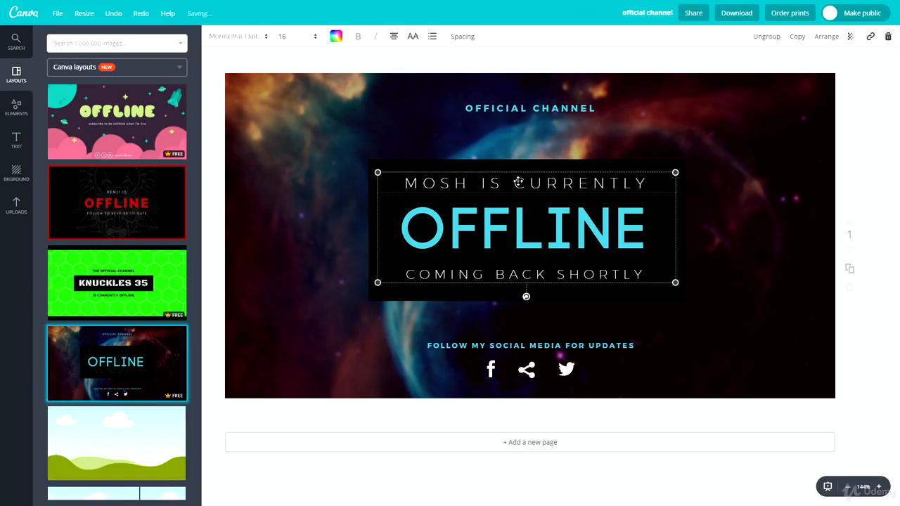
{"action": "double_click", "coordinate": [416, 184]}
{"action": "left_click", "coordinate": [442, 183]}
{"action": "left_click_drag", "start_coordinate": [471, 183], "coordinate": [410, 178]}
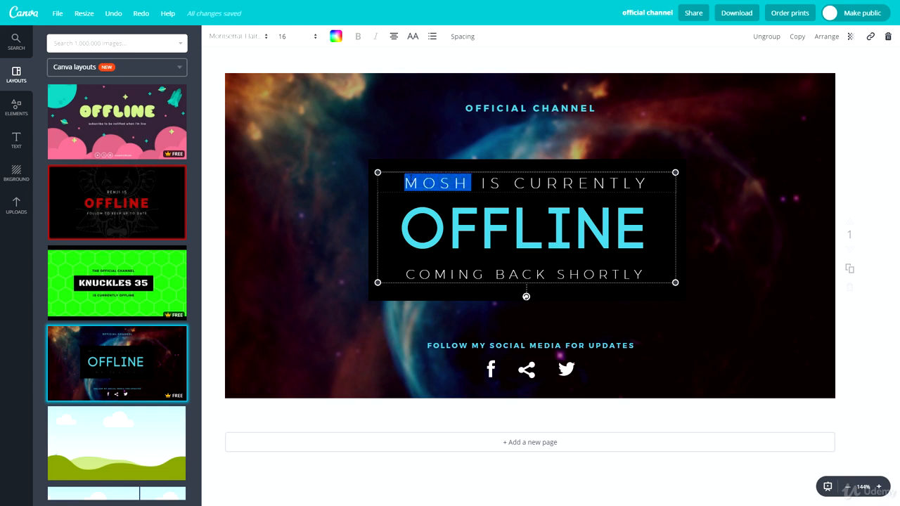
{"action": "type", "text": "BLACKBRICK"}
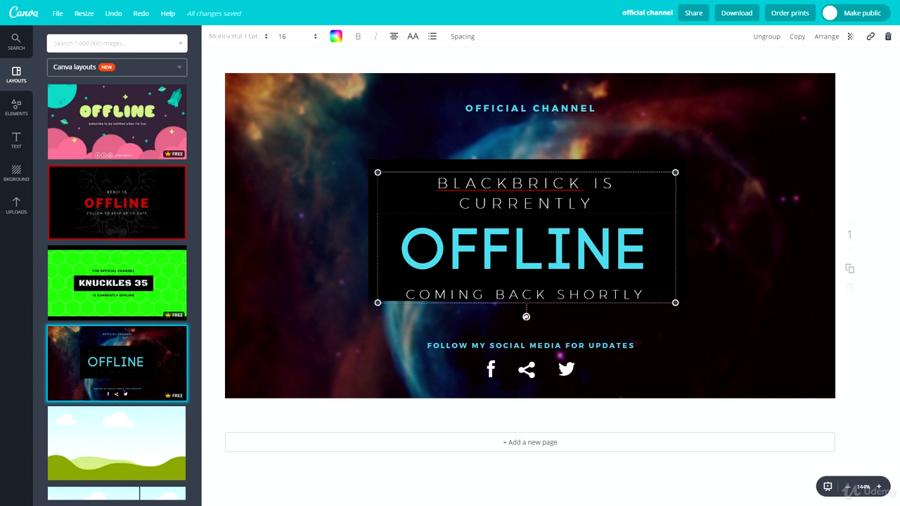
Set the font size of the "BLACKBRICK IS CURRENTLY" line to 14.
{"action": "left_click", "coordinate": [299, 36]}
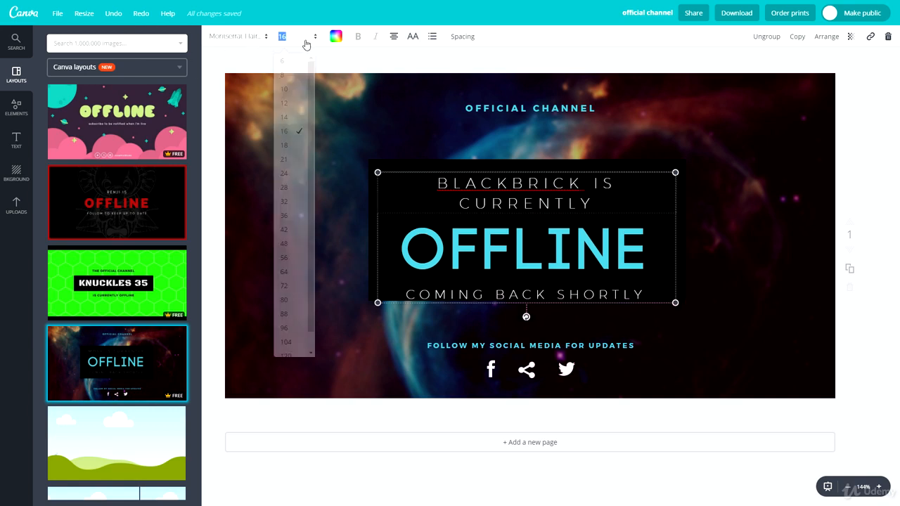
{"action": "left_click", "coordinate": [299, 121]}
{"action": "left_click", "coordinate": [299, 211]}
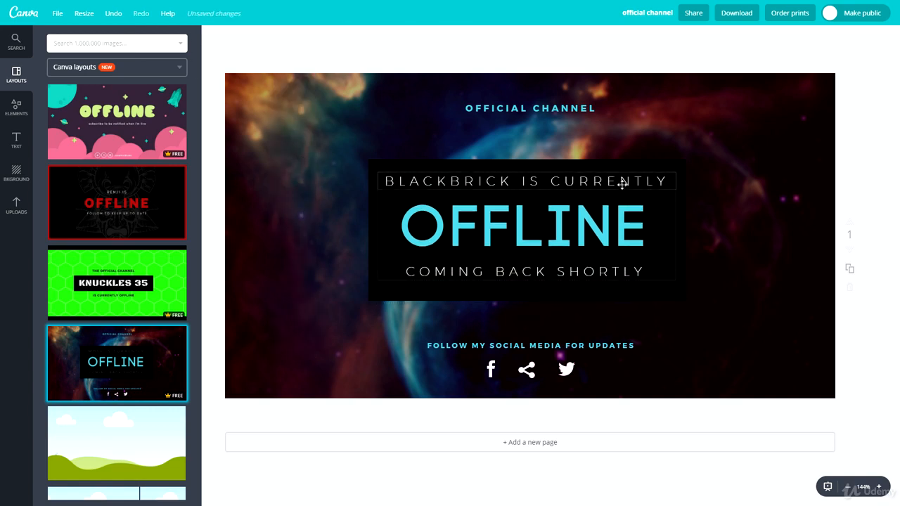
Replace the "COMING BACK SHORTLY" line below OFFLINE with "WE WILL BE STREAMING SOON.".
{"action": "double_click", "coordinate": [420, 289]}
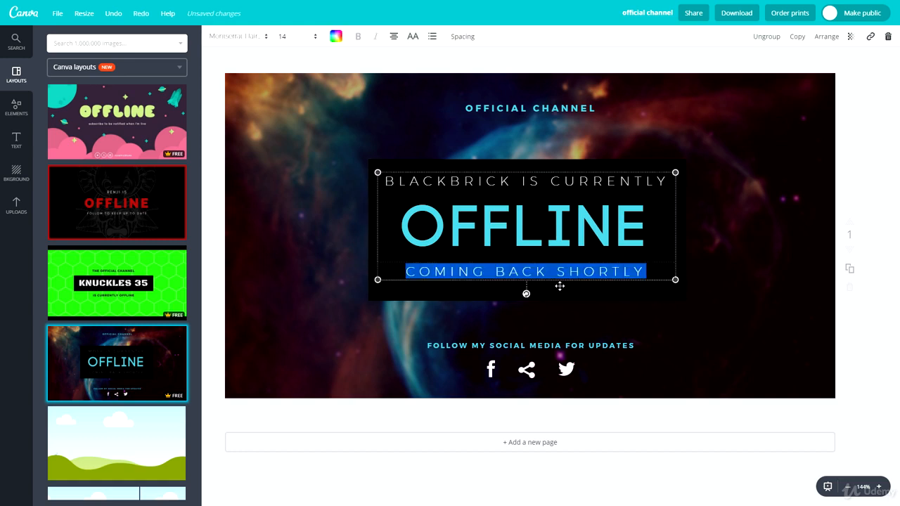
{"action": "type", "text": "WE WILL BE STREAMING SOON"}
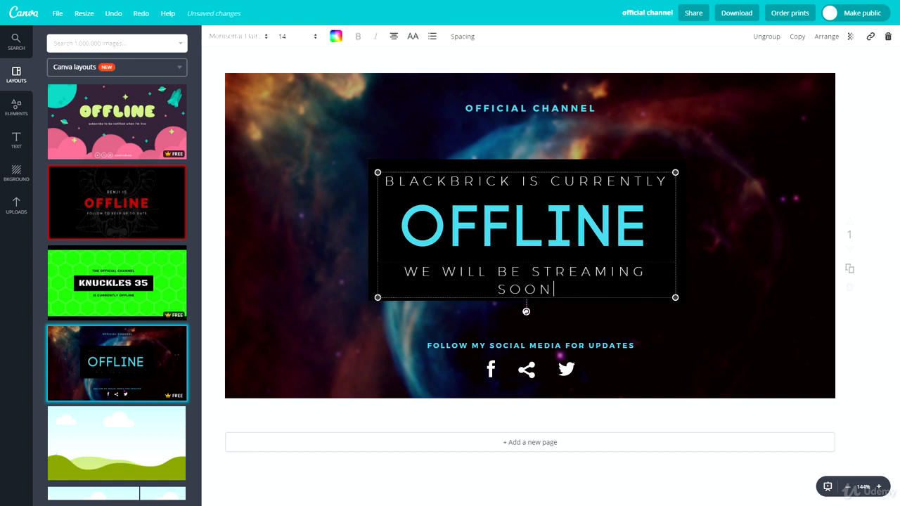
{"action": "type", "text": "."}
{"action": "left_click", "coordinate": [757, 264]}
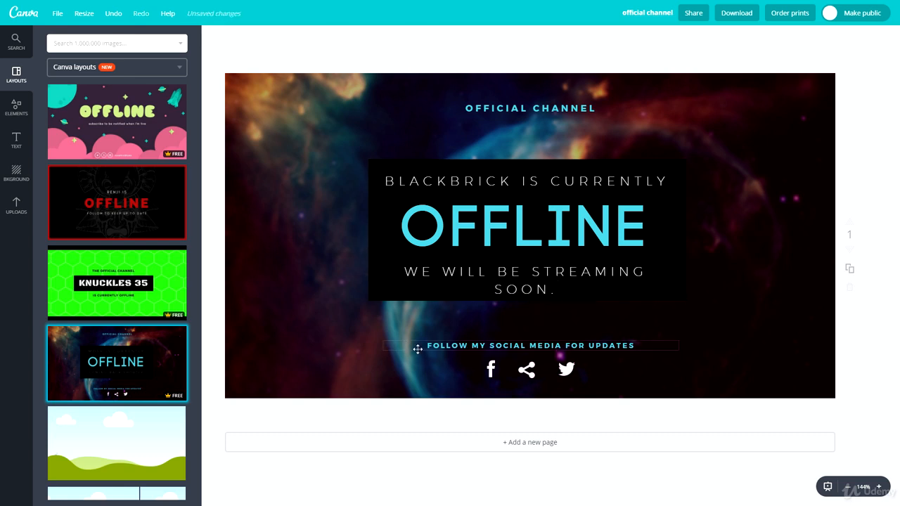
Search the image library for INSTAGRAM and limit the results to illustrations.
{"action": "left_click", "coordinate": [527, 369]}
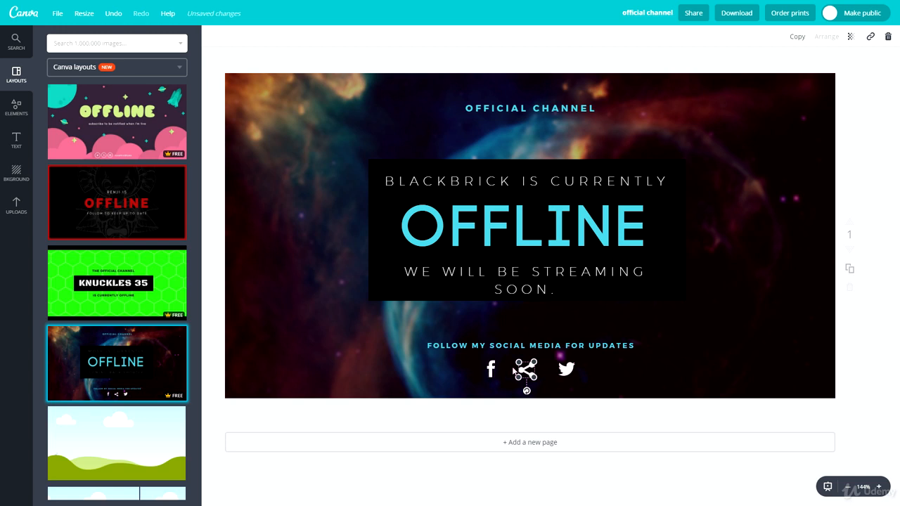
{"action": "left_click", "coordinate": [89, 42]}
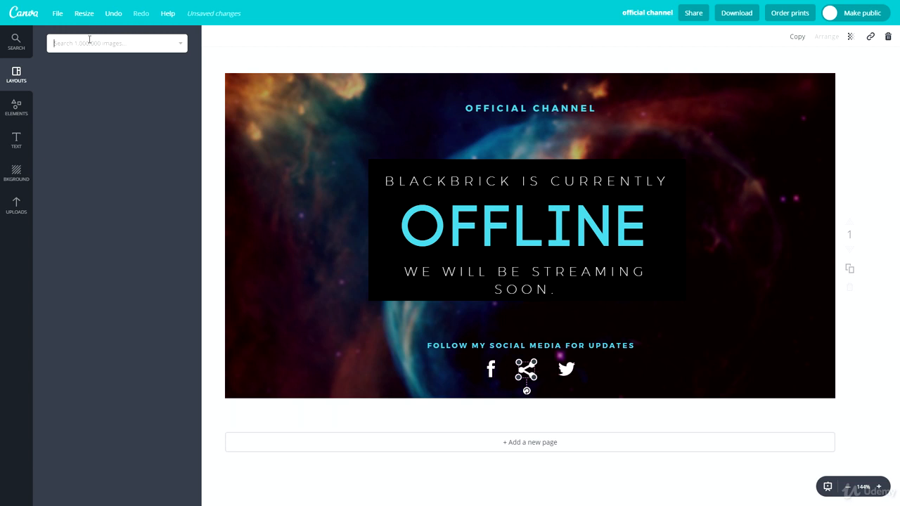
{"action": "type", "text": "INSTAGRAM"}
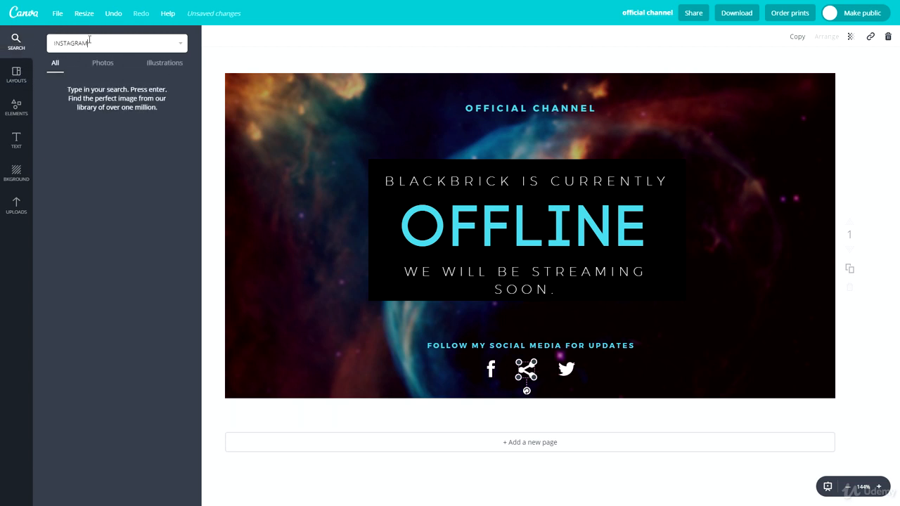
{"action": "key", "text": "Return"}
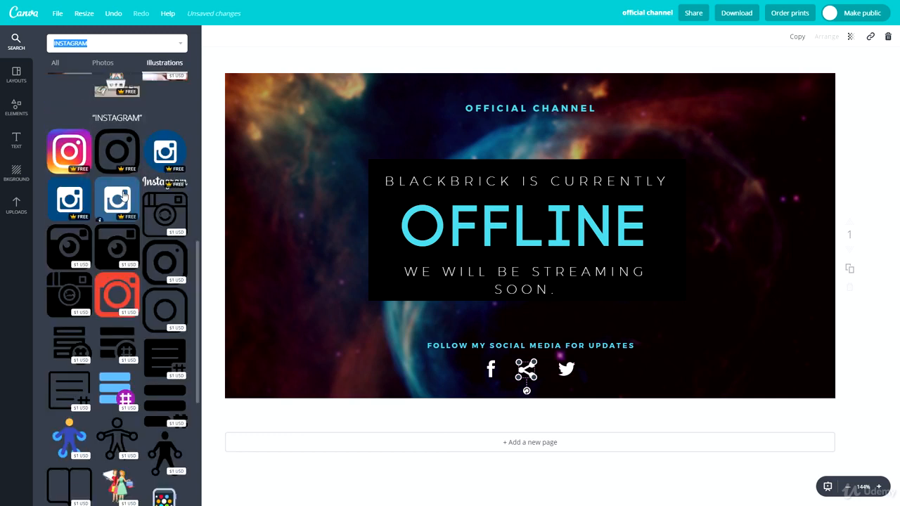
{"action": "left_click", "coordinate": [169, 64]}
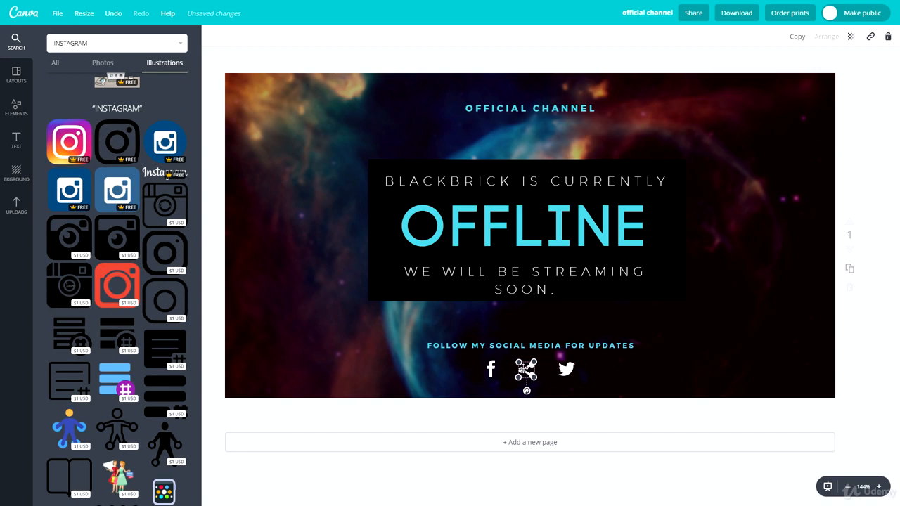
Delete the share icon between the Facebook and Twitter icons and add the free black outline Instagram icon to the banner.
{"action": "key", "text": "Delete"}
{"action": "left_click", "coordinate": [116, 146]}
{"action": "left_click", "coordinate": [456, 252]}
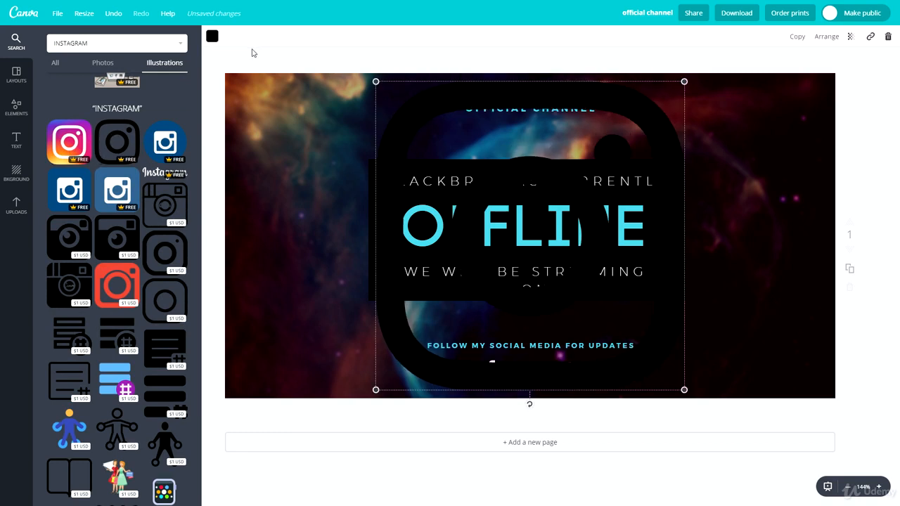
Colour the Instagram icon white, shrink it to match the other icons and place it between Facebook and Twitter.
{"action": "left_click", "coordinate": [212, 36]}
{"action": "left_click", "coordinate": [295, 185]}
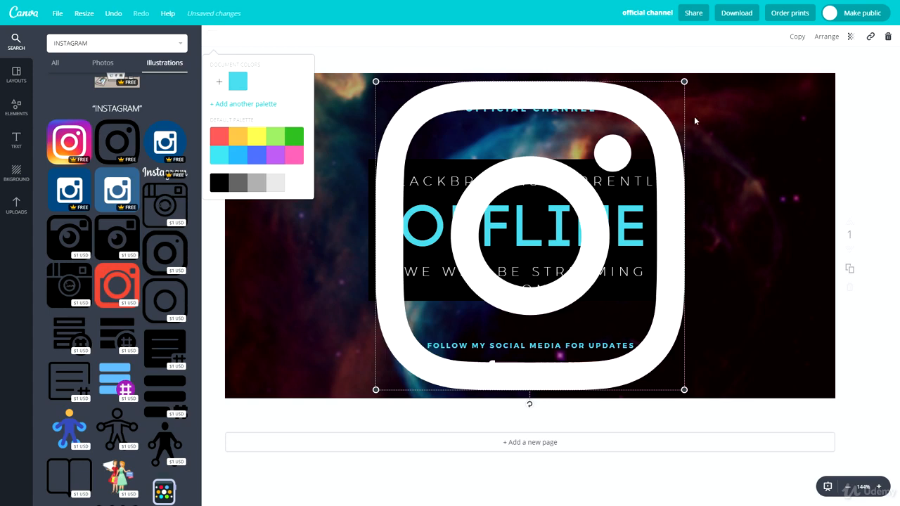
{"action": "left_click_drag", "start_coordinate": [690, 83], "coordinate": [529, 375]}
{"action": "left_click", "coordinate": [512, 395]}
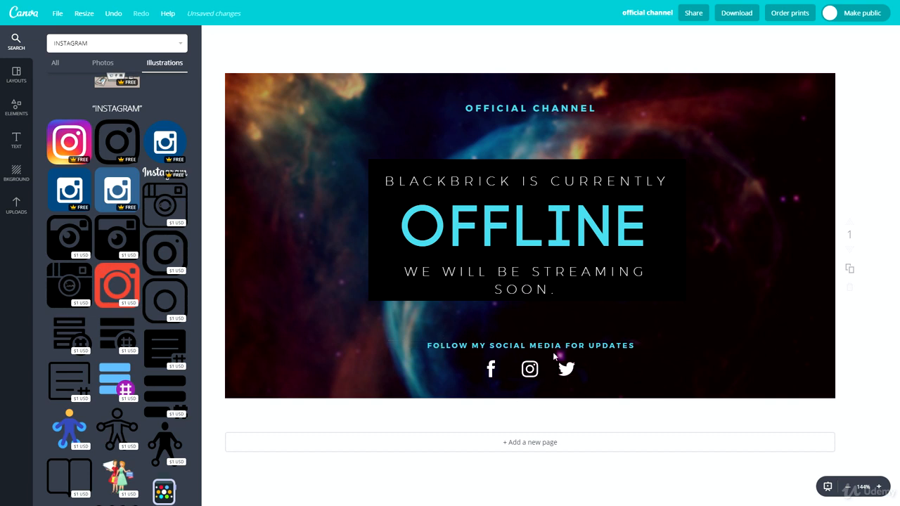
Change the social media line above the icons to read "FOLLOW OUR SOCIAL MEDIA FOR UPDATES".
{"action": "left_click", "coordinate": [485, 346]}
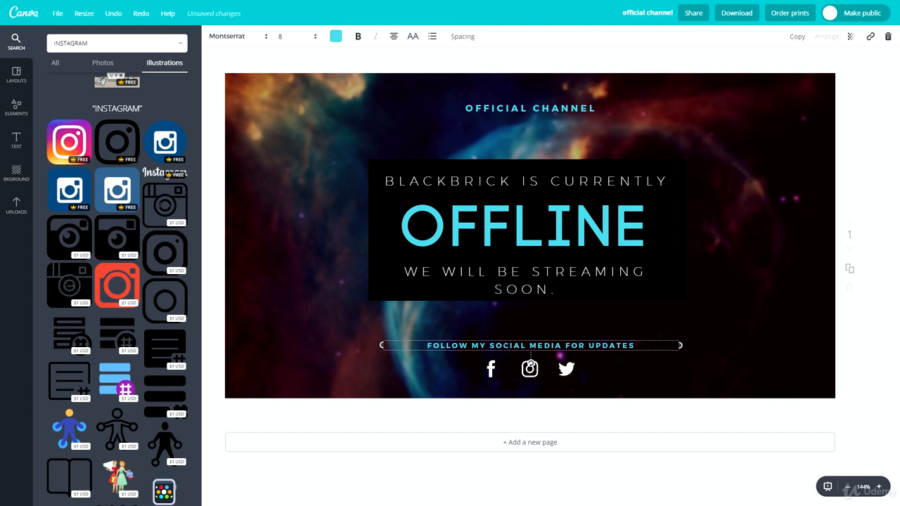
{"action": "key", "text": "BackSpace"}
{"action": "key", "text": "BackSpace"}
{"action": "type", "text": "OUR"}
{"action": "left_click", "coordinate": [457, 62]}
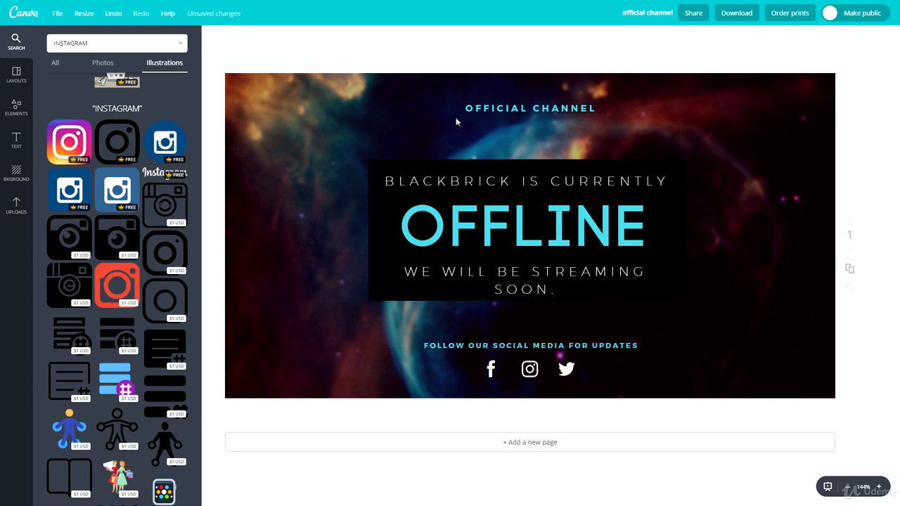
Replace the "OFFICIAL CHANNEL" heading with "THE ULTIMATE ONLINE COURSES".
{"action": "double_click", "coordinate": [488, 107]}
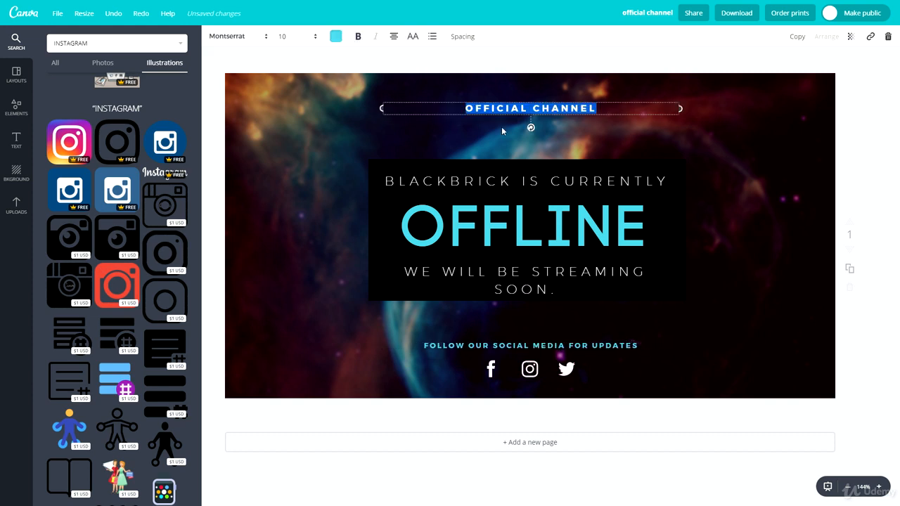
{"action": "type", "text": "the ultimate on"}
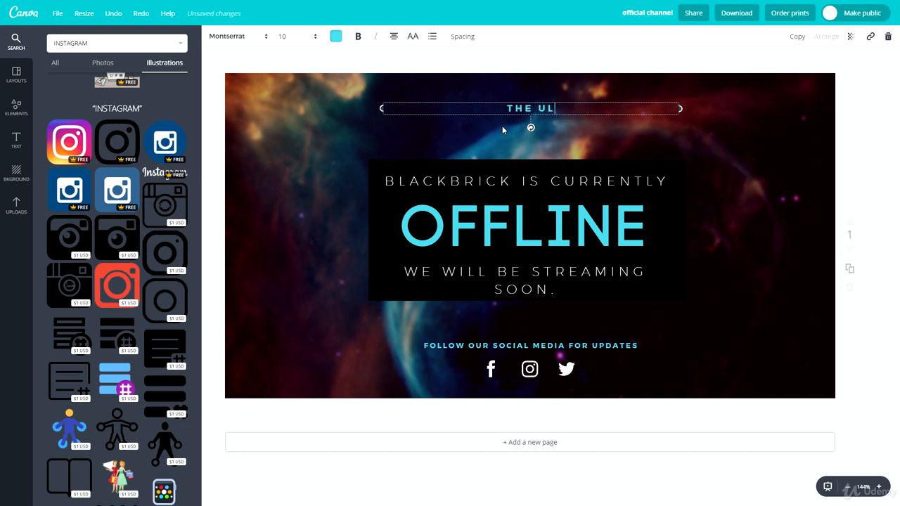
{"action": "type", "text": "line courses"}
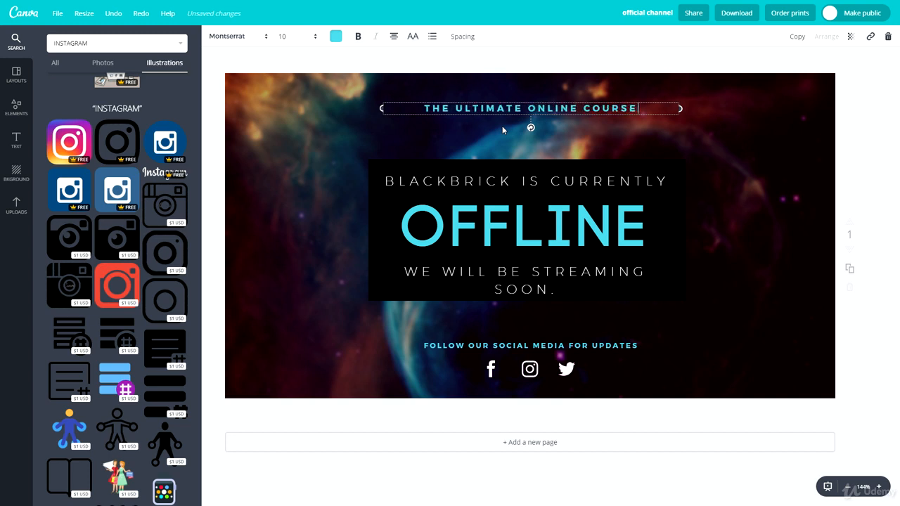
{"action": "left_click", "coordinate": [303, 145]}
{"action": "left_click", "coordinate": [625, 105]}
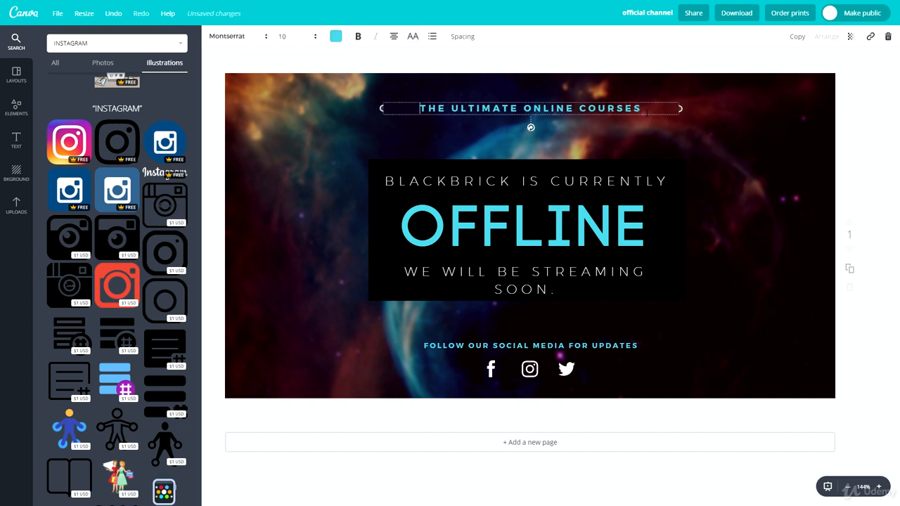
Spread the Facebook and Twitter icons outward from the Instagram icon, leaving wider gaps between the three icons.
{"action": "left_click", "coordinate": [738, 157]}
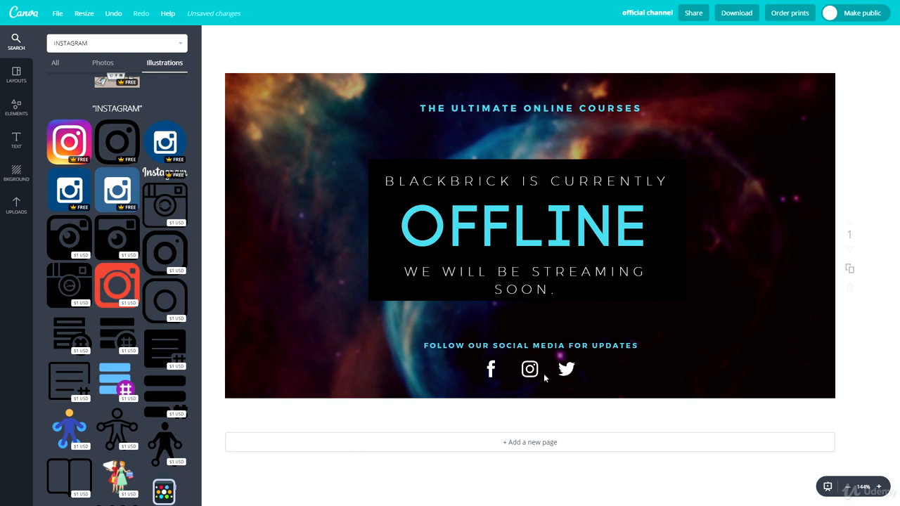
{"action": "left_click_drag", "start_coordinate": [491, 369], "coordinate": [427, 368]}
{"action": "left_click_drag", "start_coordinate": [560, 371], "coordinate": [631, 367]}
{"action": "left_click", "coordinate": [479, 176]}
Duplicate the "THE ULTIMATE ONLINE COURSES" heading, narrow the copy's text box and change its text to "/BLACKBRICKTRAINING".
{"action": "left_click", "coordinate": [485, 104]}
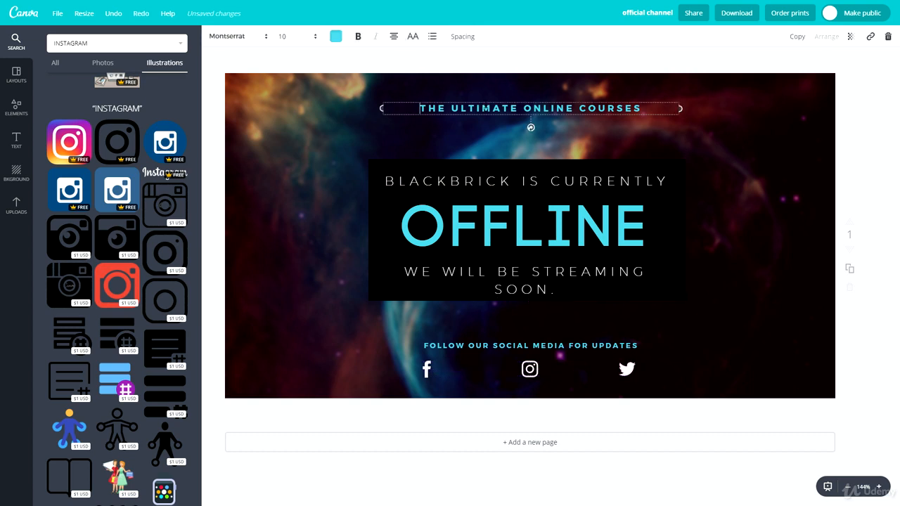
{"action": "key", "text": "ctrl+d"}
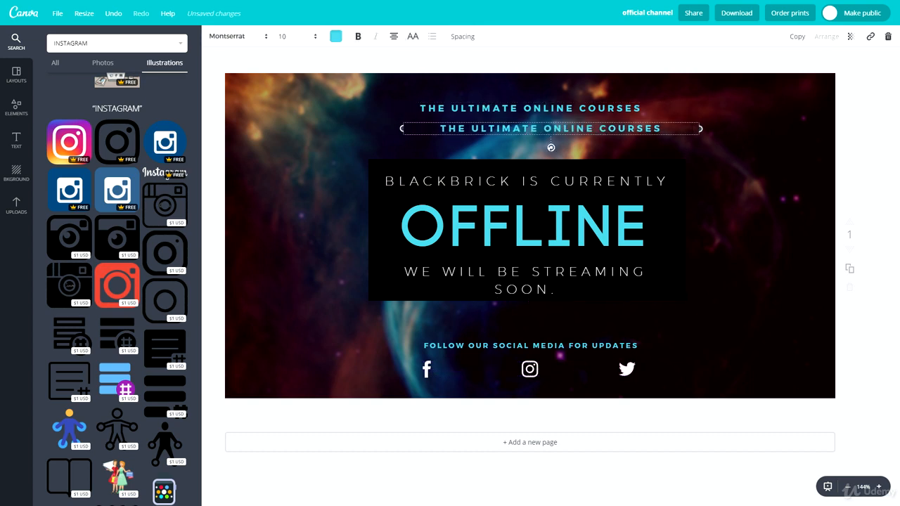
{"action": "left_click_drag", "start_coordinate": [700, 129], "coordinate": [635, 129]}
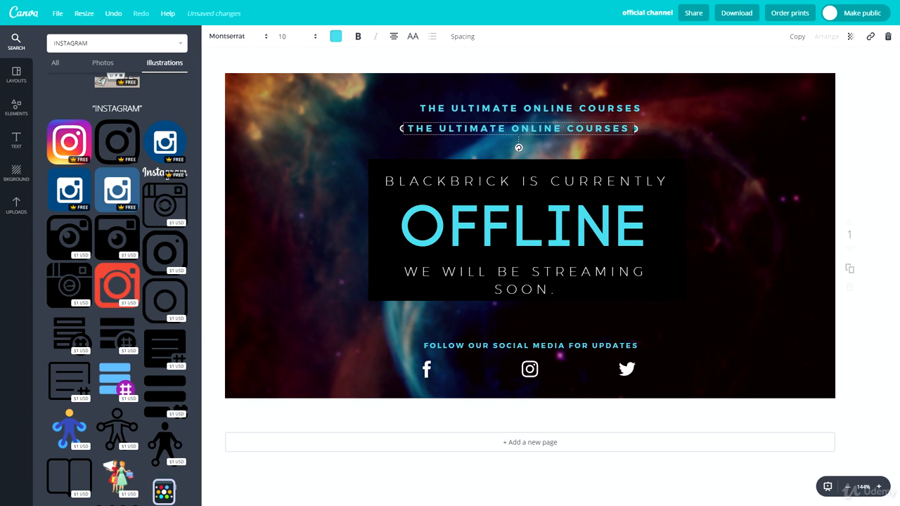
{"action": "double_click", "coordinate": [490, 128]}
{"action": "key", "text": "ctrl+a"}
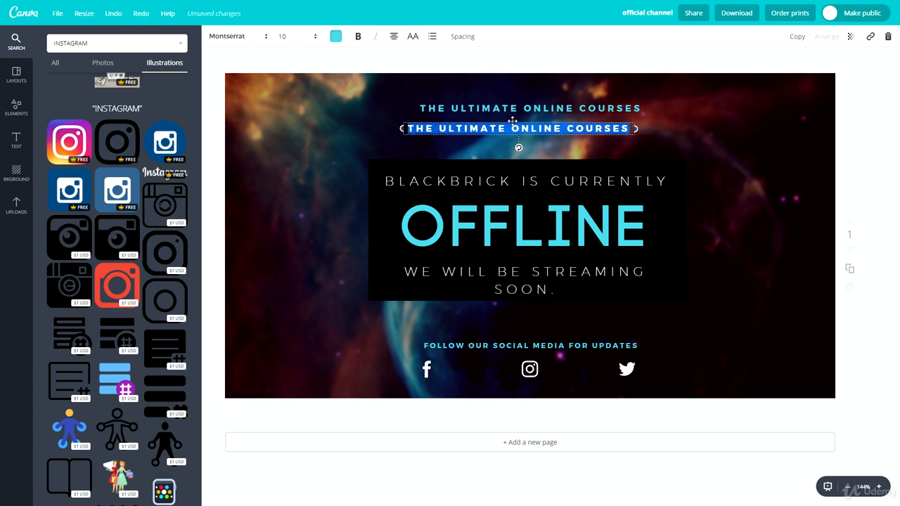
{"action": "key", "text": "BackSpace"}
{"action": "type", "text": "/BLACKBRICKTRAINING"}
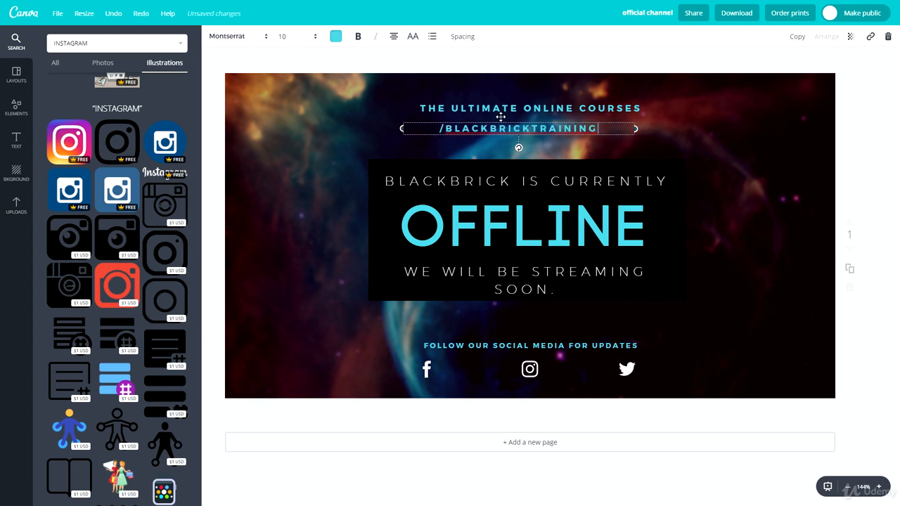
Place the "/BLACKBRICKTRAINING" text beside the Facebook icon and remove its bold formatting.
{"action": "left_click_drag", "start_coordinate": [640, 127], "coordinate": [569, 369]}
{"action": "double_click", "coordinate": [569, 369]}
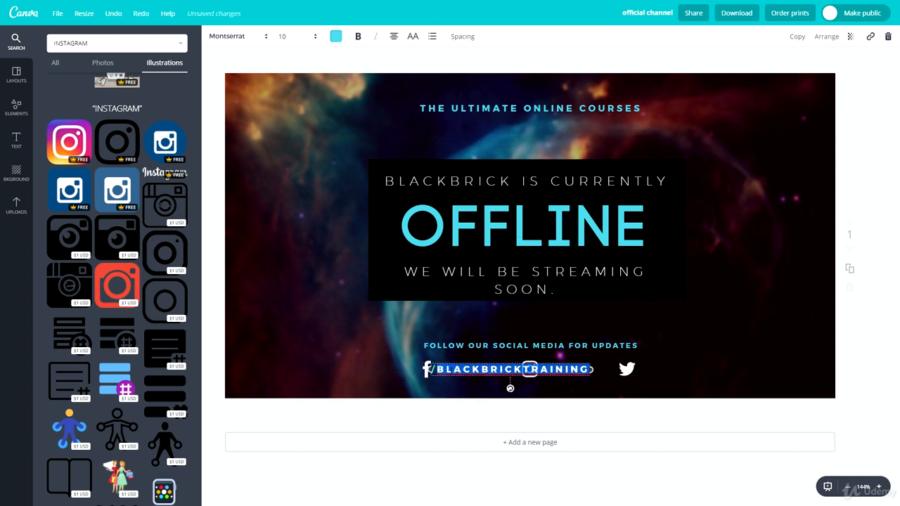
{"action": "left_click", "coordinate": [452, 376]}
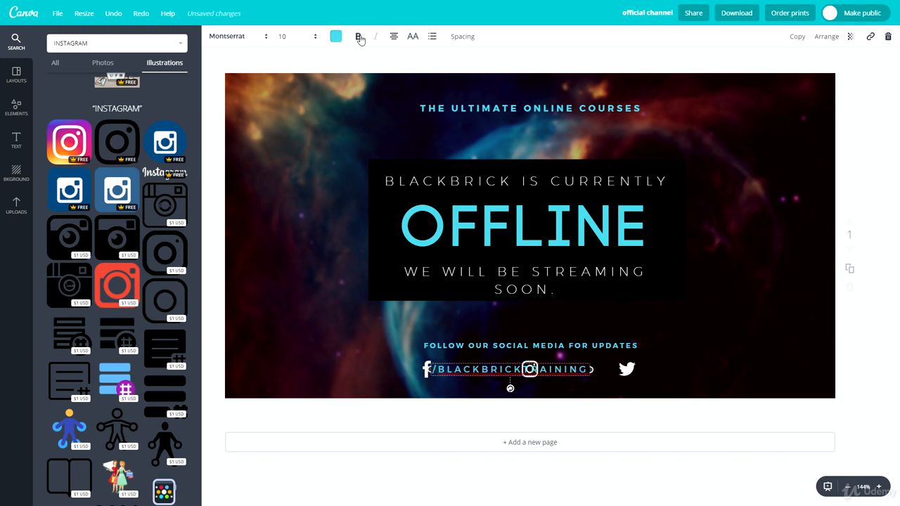
Narrow the "/BLACKBRICKTRAINING" text box to fit between the Facebook and Instagram icons and set its letter spacing to -120.
{"action": "left_click", "coordinate": [459, 37]}
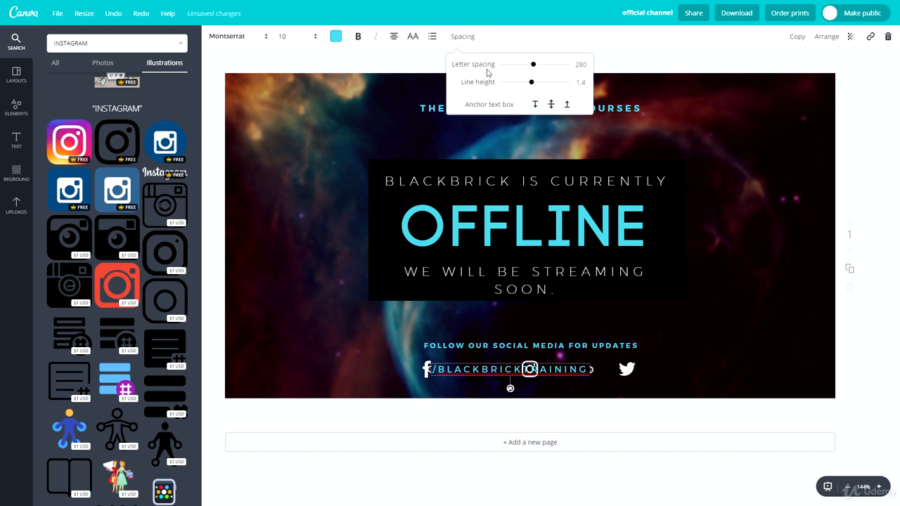
{"action": "left_click_drag", "start_coordinate": [533, 64], "coordinate": [521, 68]}
{"action": "left_click_drag", "start_coordinate": [593, 370], "coordinate": [522, 375]}
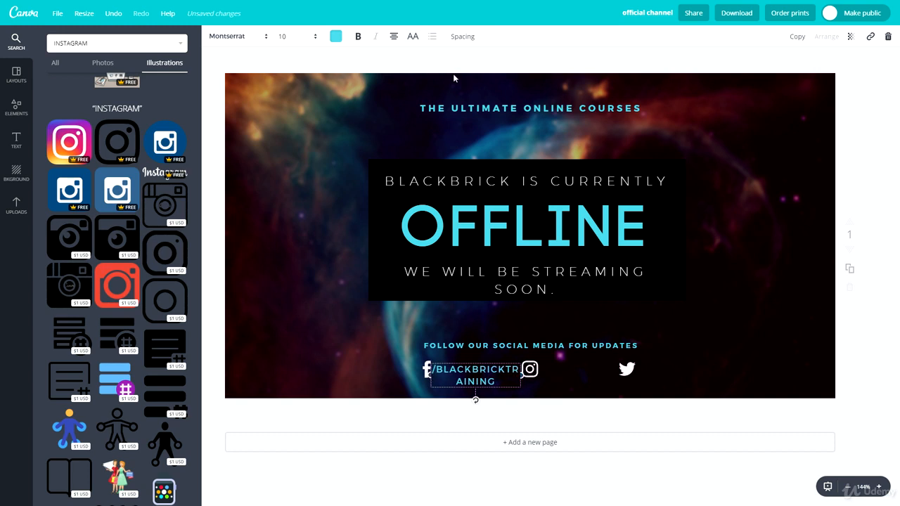
{"action": "left_click", "coordinate": [452, 38]}
{"action": "left_click_drag", "start_coordinate": [521, 66], "coordinate": [509, 68]}
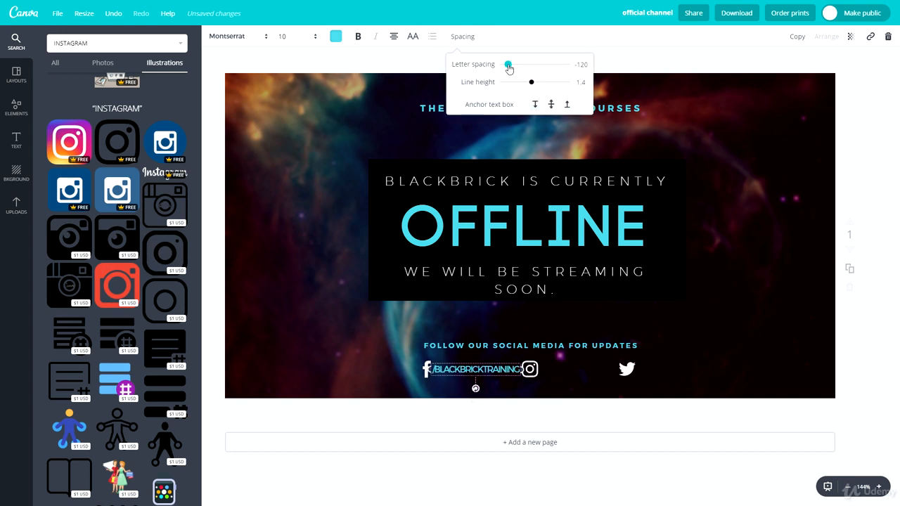
{"action": "left_click", "coordinate": [358, 298]}
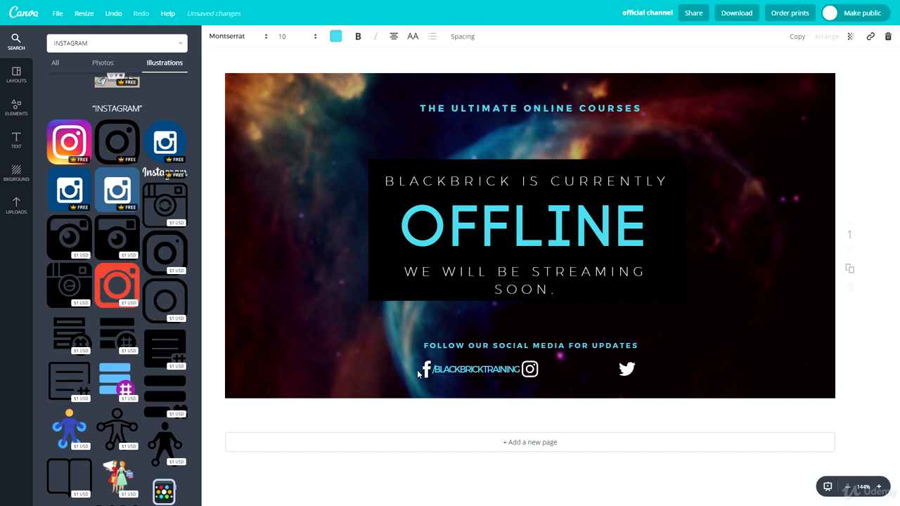
Nudge the Facebook icon and its handle slightly away from the Instagram icon.
{"action": "left_click", "coordinate": [488, 371]}
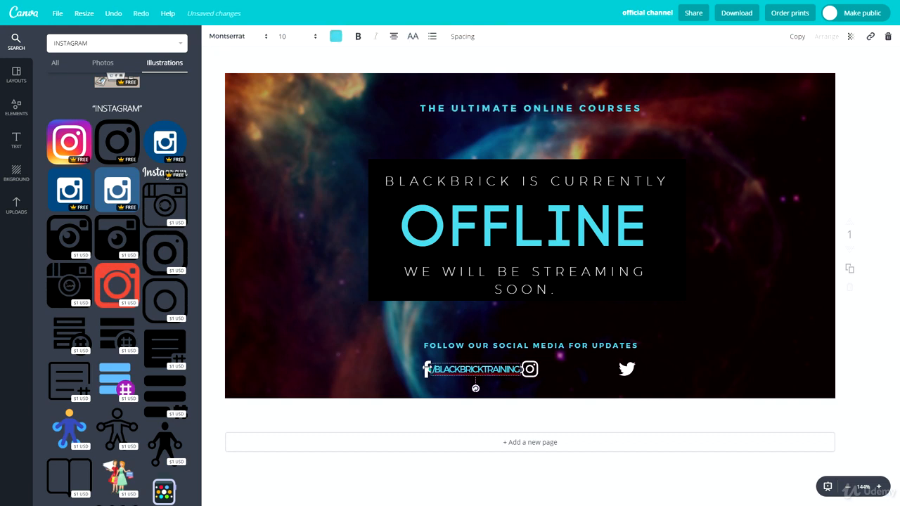
{"action": "left_click_drag", "start_coordinate": [423, 369], "coordinate": [418, 369]}
{"action": "left_click", "coordinate": [408, 376]}
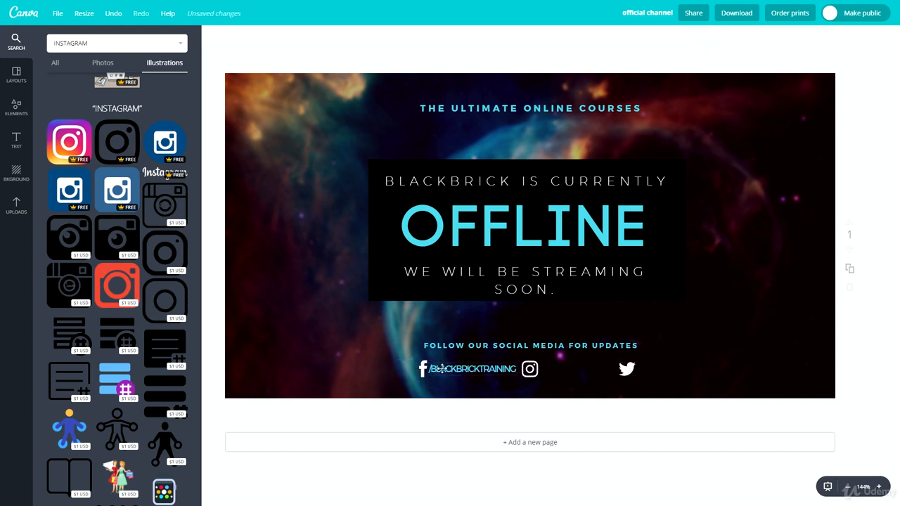
{"action": "left_click", "coordinate": [438, 371]}
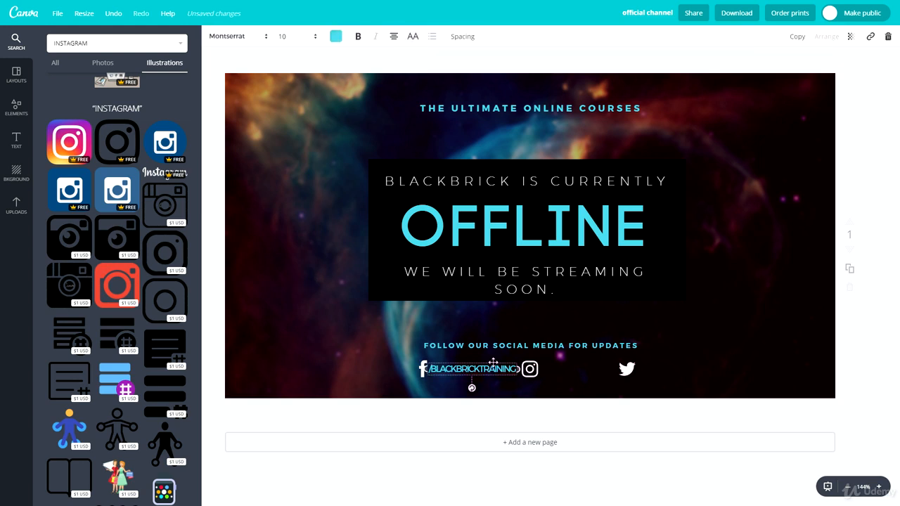
{"action": "key", "text": "ctrl+d"}
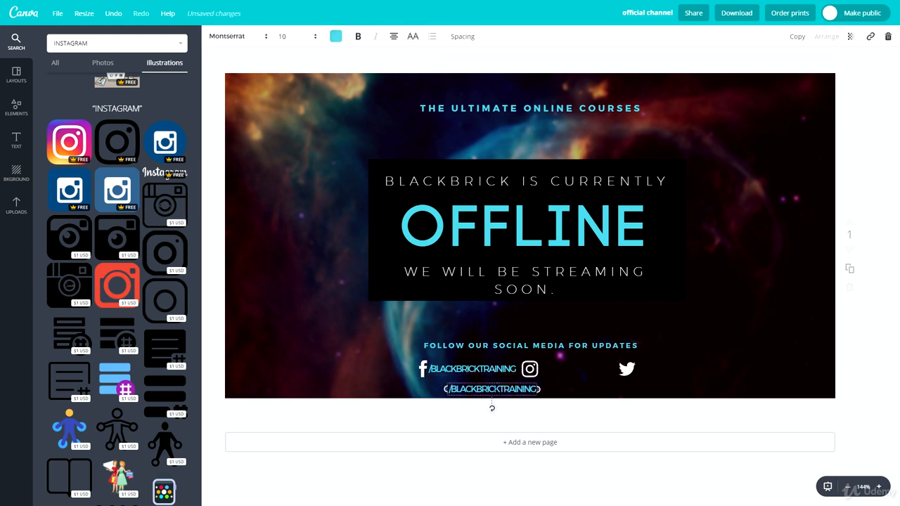
{"action": "left_click_drag", "start_coordinate": [493, 389], "coordinate": [585, 369]}
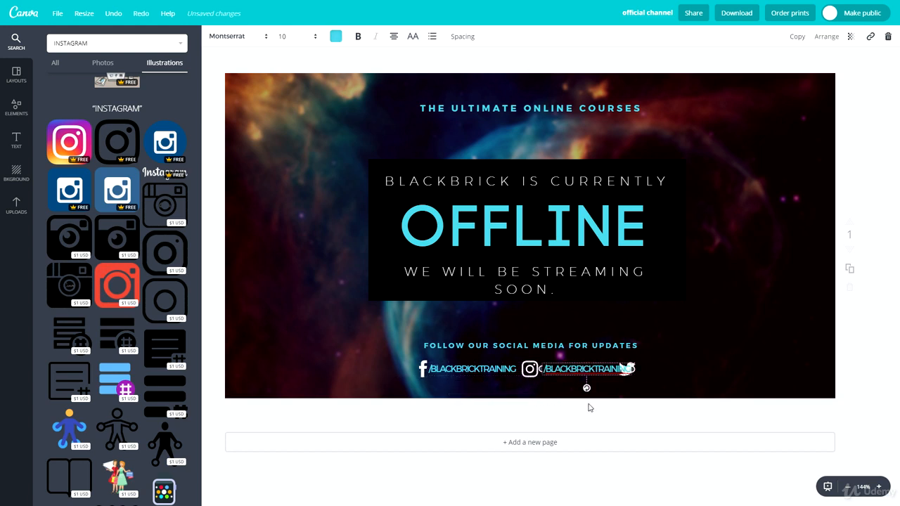
{"action": "key", "text": "BackSpace"}
{"action": "type", "text": "@"}
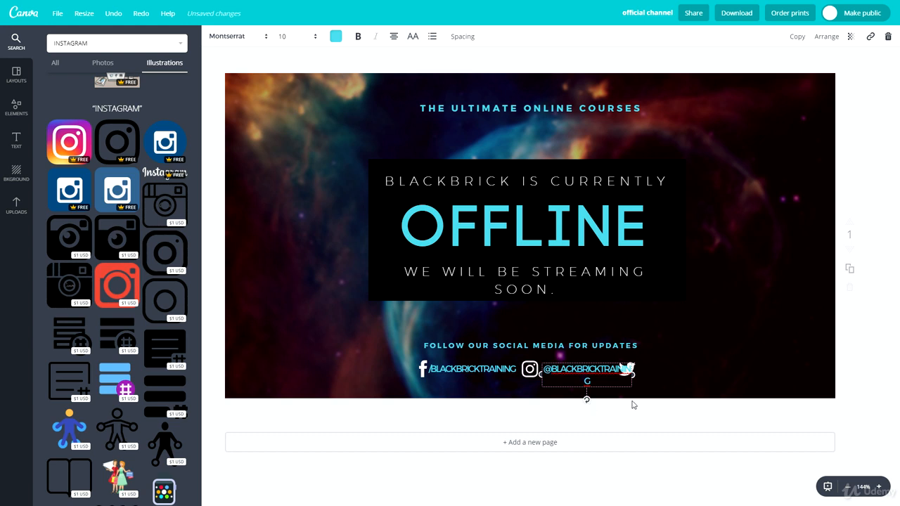
Widen the Instagram handle's text box to fit one line and position the handle and Twitter icon closely after the Instagram icon.
{"action": "left_click_drag", "start_coordinate": [636, 376], "coordinate": [648, 369]}
{"action": "left_click", "coordinate": [657, 371]}
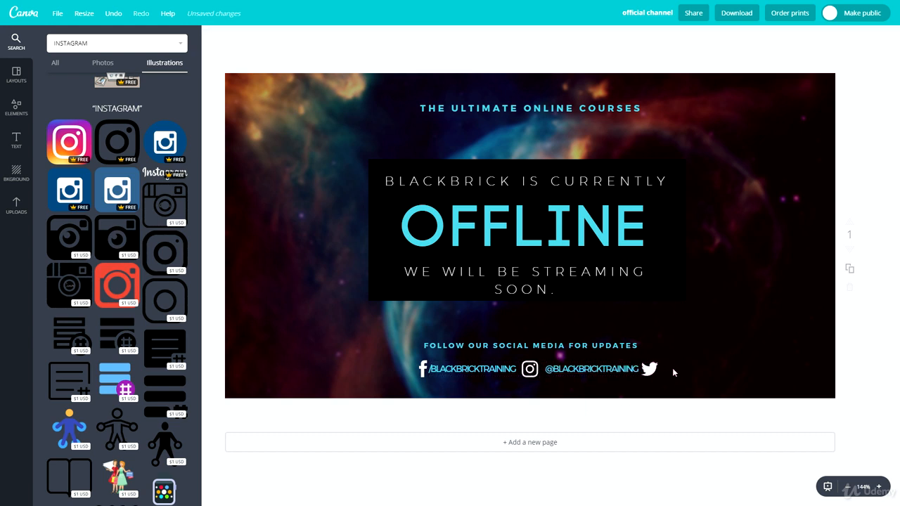
{"action": "left_click", "coordinate": [537, 377]}
{"action": "left_click_drag", "start_coordinate": [565, 368], "coordinate": [561, 368]}
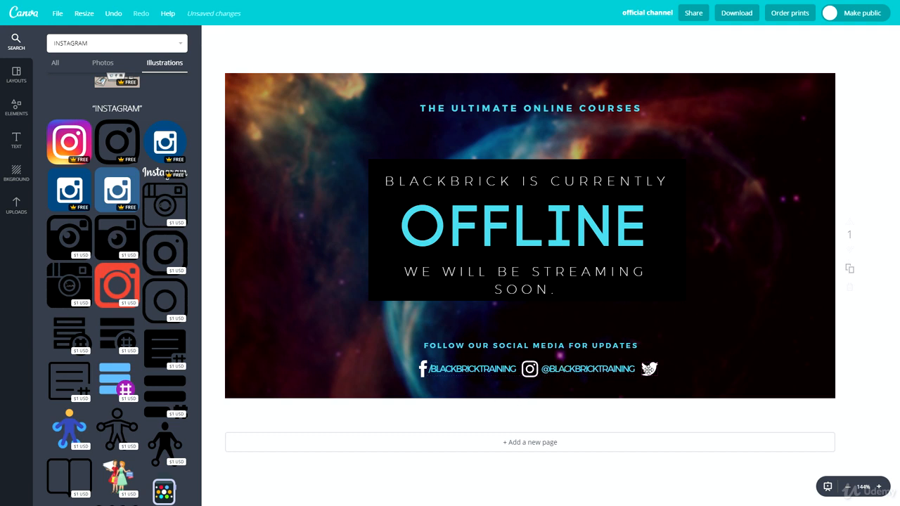
{"action": "left_click_drag", "start_coordinate": [649, 368], "coordinate": [645, 369]}
{"action": "left_click", "coordinate": [410, 374]}
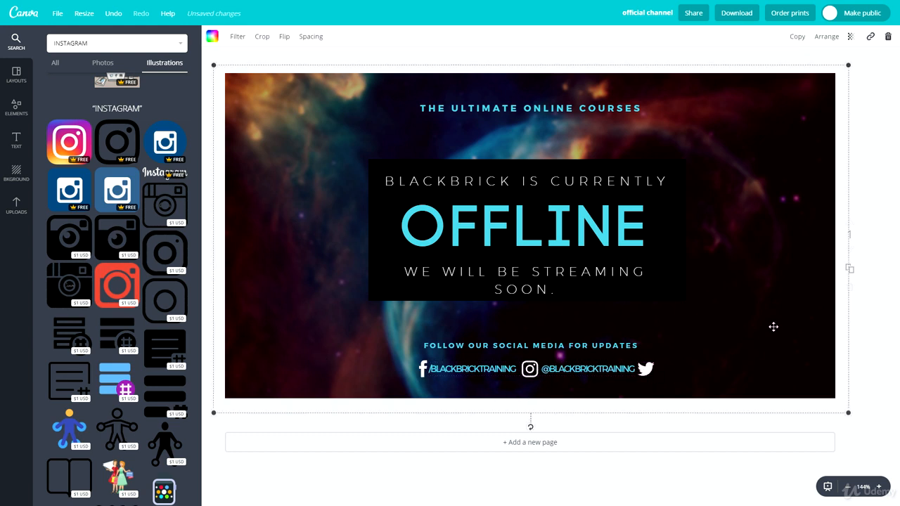
{"action": "left_click", "coordinate": [568, 373]}
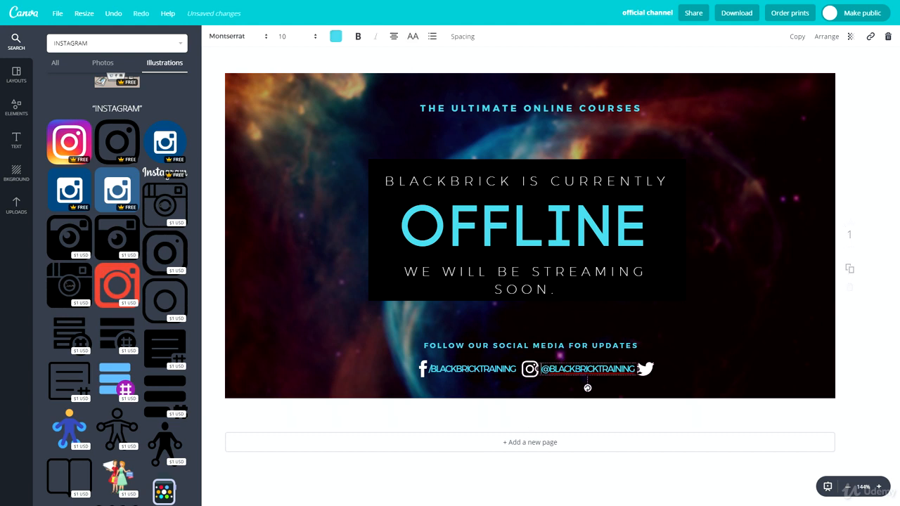
{"action": "left_click_drag", "start_coordinate": [578, 361], "coordinate": [747, 368], "text": "alt"}
{"action": "type", "text": "LEARN"}
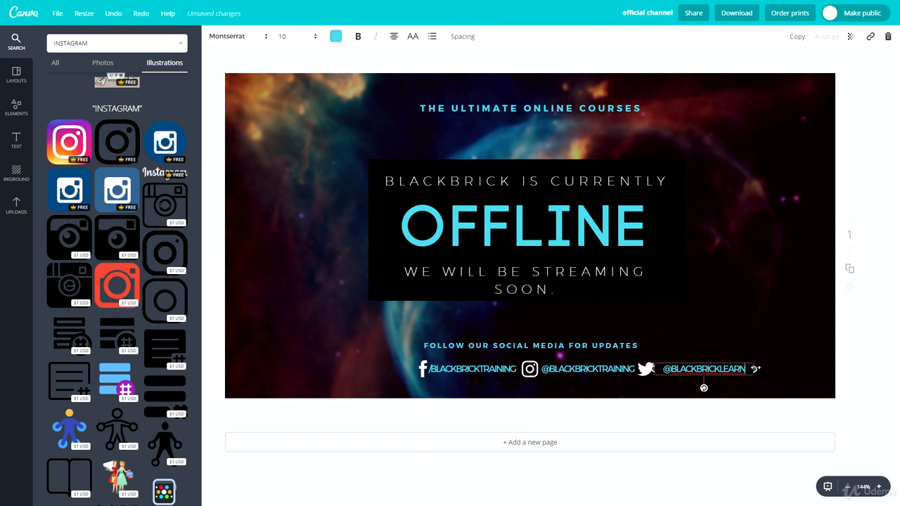
{"action": "left_click_drag", "start_coordinate": [756, 368], "coordinate": [744, 366]}
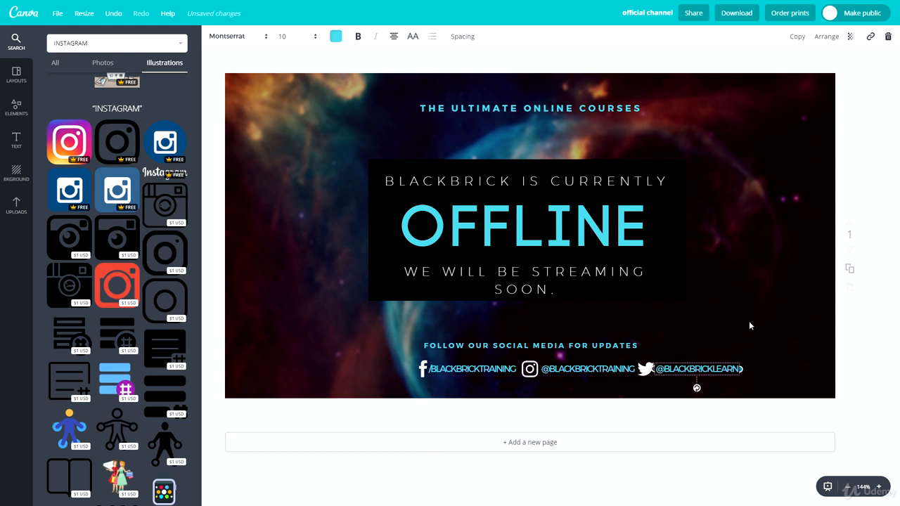
{"action": "left_click", "coordinate": [609, 418]}
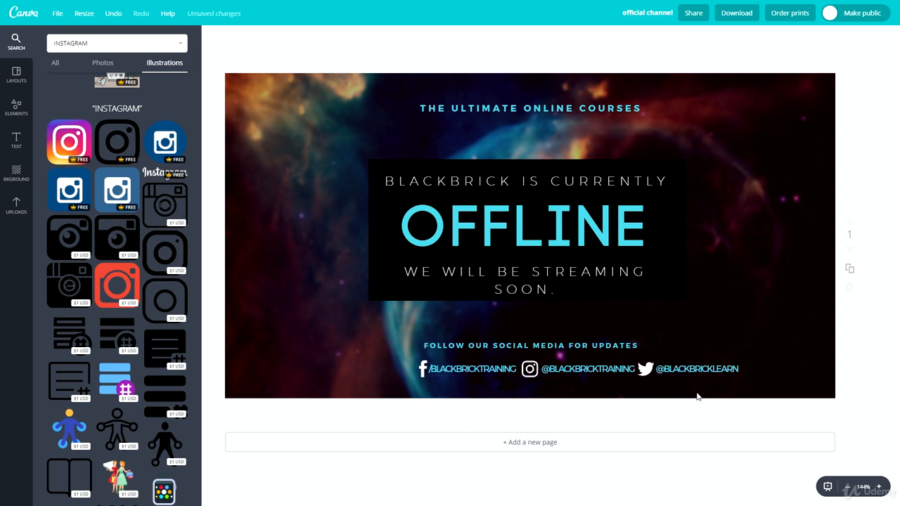
Select all social media icons and handles together and centre the row beneath the "FOLLOW OUR SOCIAL MEDIA FOR UPDATES" line.
{"action": "left_click_drag", "start_coordinate": [751, 379], "coordinate": [409, 360]}
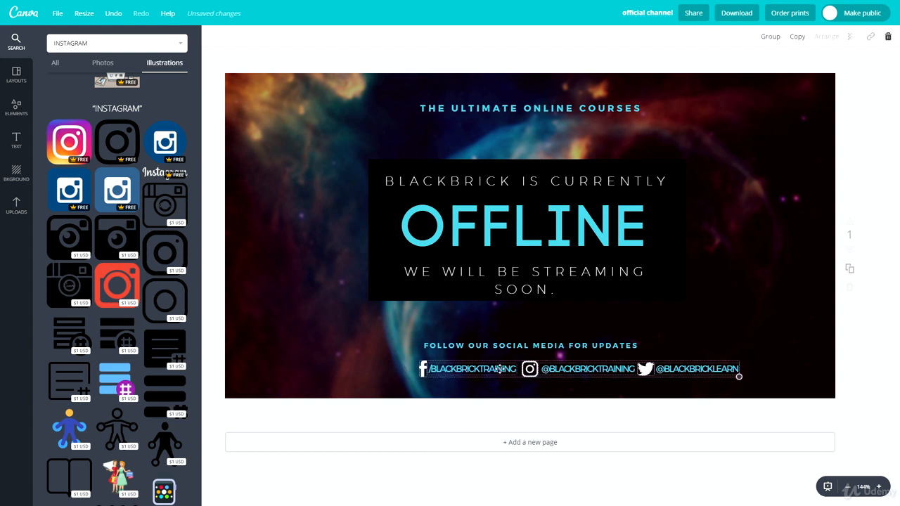
{"action": "left_click_drag", "start_coordinate": [471, 368], "coordinate": [418, 370]}
{"action": "left_click_drag", "start_coordinate": [483, 369], "coordinate": [483, 369]}
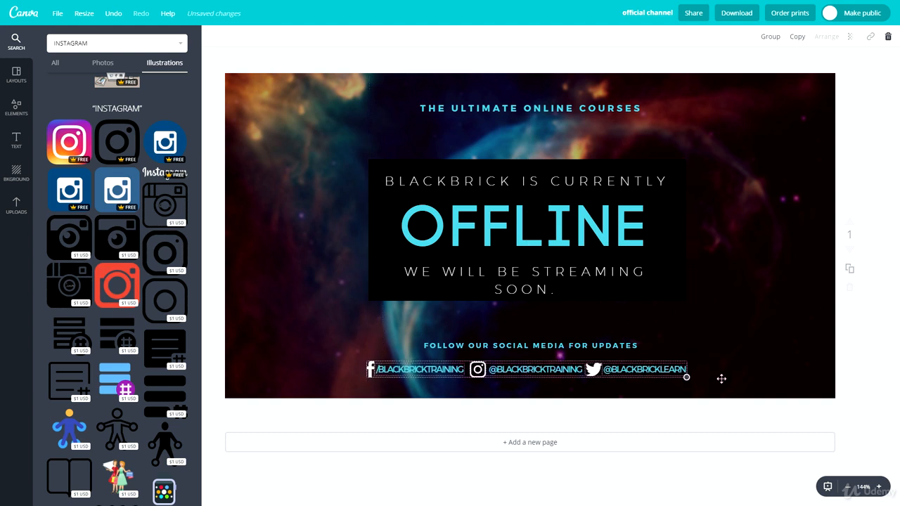
{"action": "left_click", "coordinate": [875, 362]}
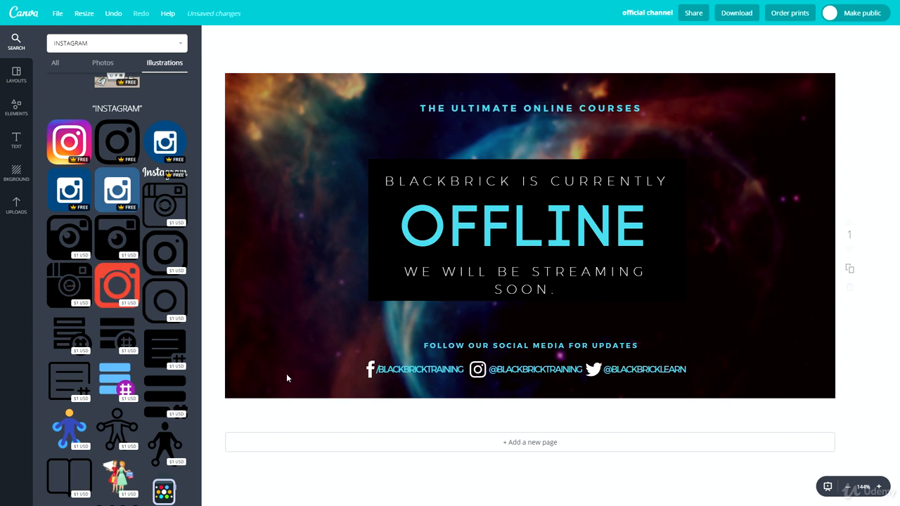
Try a free rocky landscape photo as the banner background and undo the replacement.
{"action": "double_click", "coordinate": [70, 41]}
{"action": "left_click", "coordinate": [55, 62]}
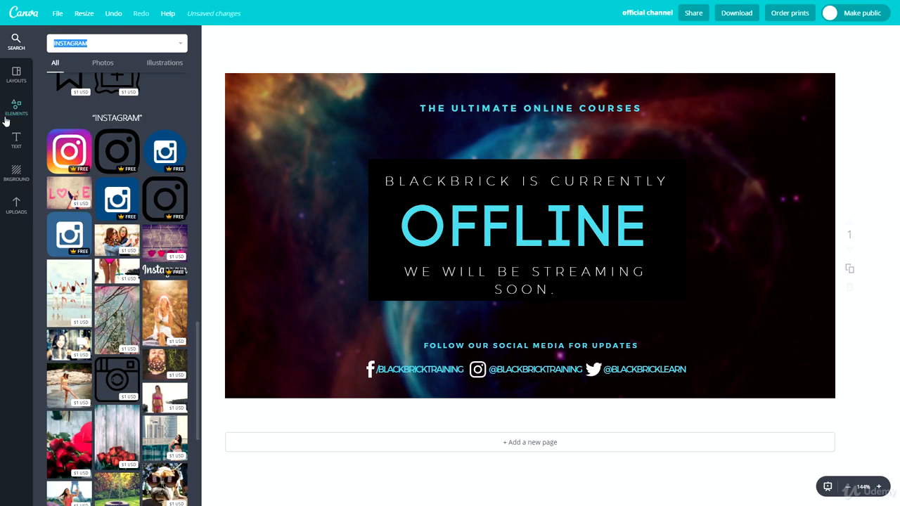
{"action": "left_click", "coordinate": [17, 107]}
{"action": "left_click", "coordinate": [77, 141]}
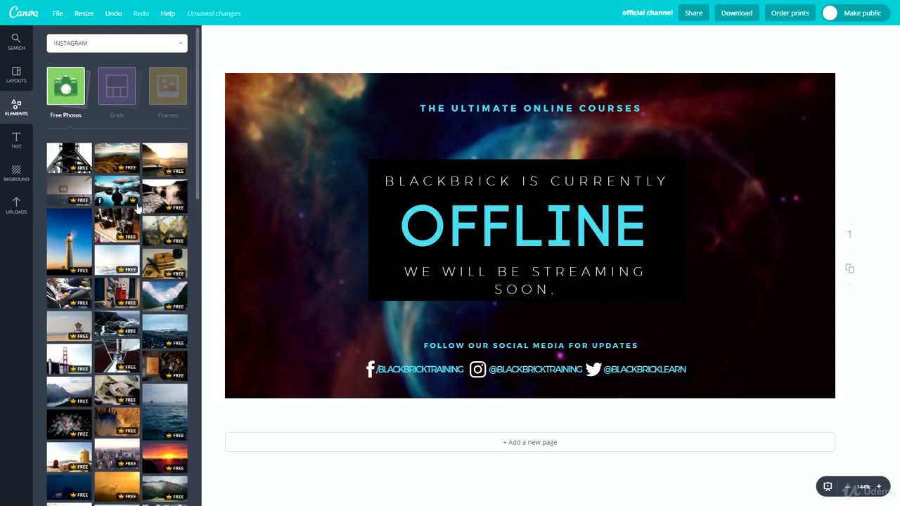
{"action": "left_click_drag", "start_coordinate": [169, 198], "coordinate": [567, 239]}
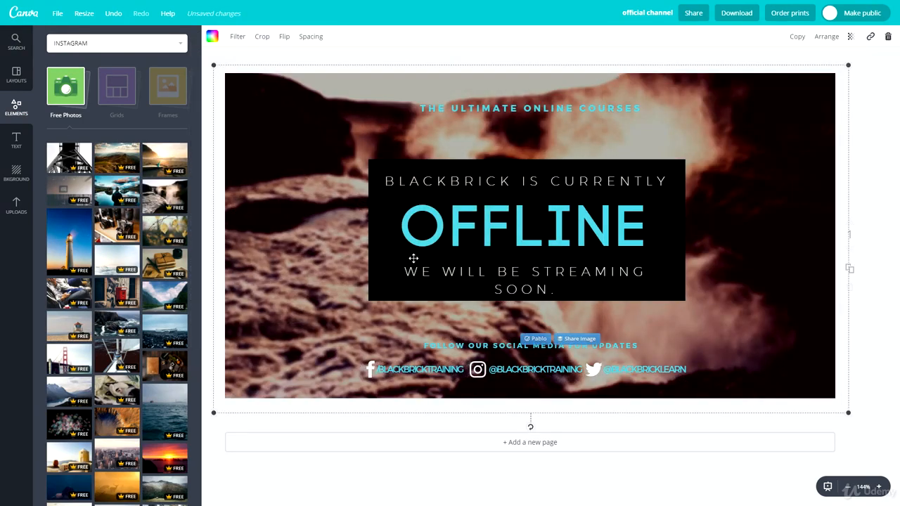
{"action": "key", "text": "ctrl+z"}
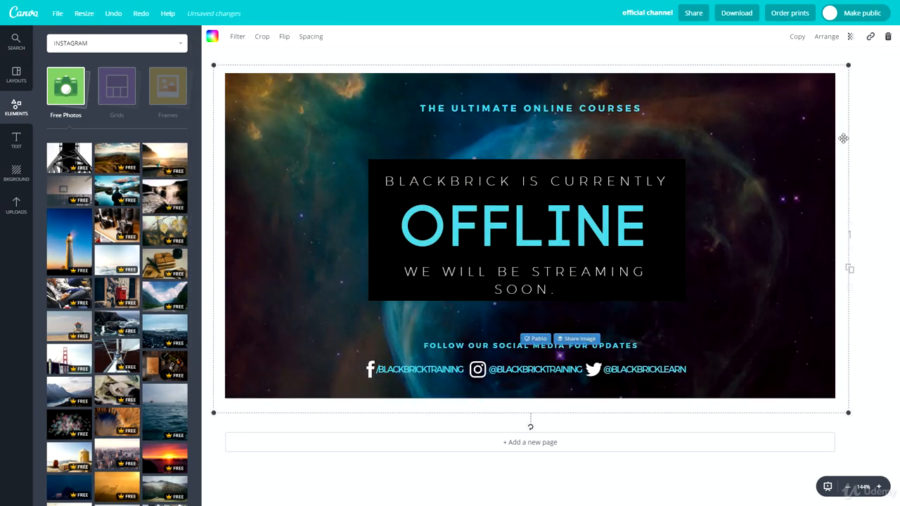
Recolour the black rectangle behind the "OFFLINE" text to pink from the default palette.
{"action": "left_click", "coordinate": [374, 192]}
{"action": "left_click", "coordinate": [374, 193]}
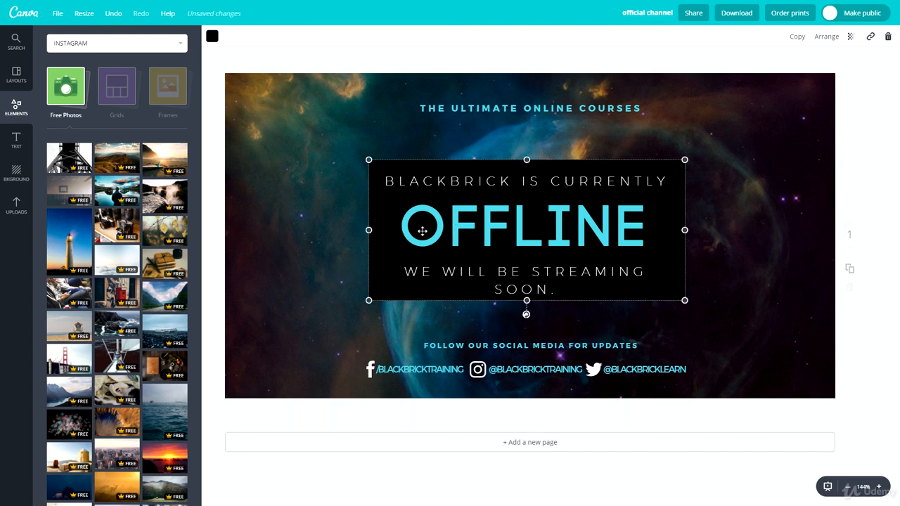
{"action": "left_click", "coordinate": [212, 36]}
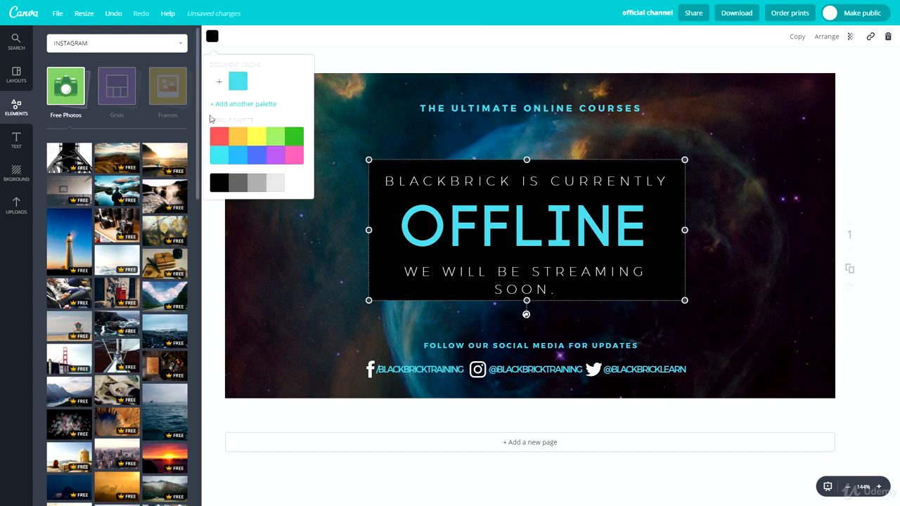
{"action": "left_click", "coordinate": [236, 89]}
{"action": "left_click", "coordinate": [300, 156]}
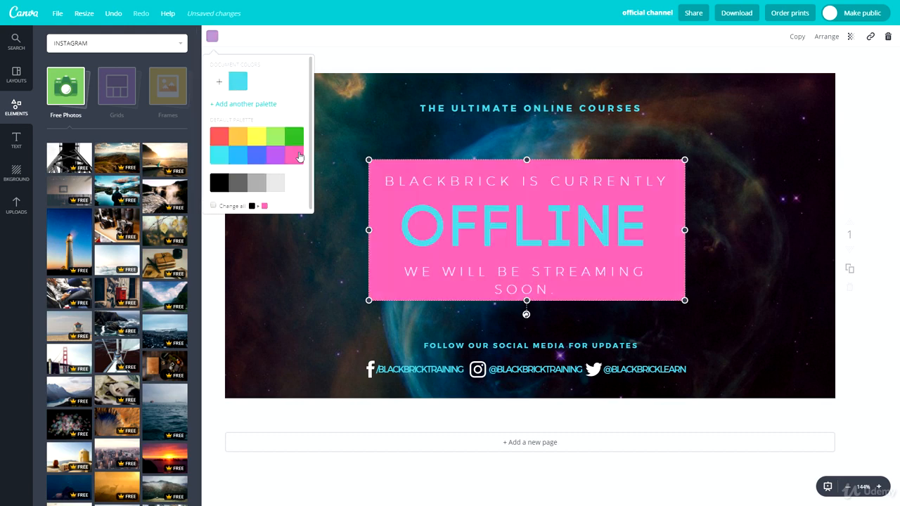
Try white and light green on the rectangle behind the "OFFLINE" text, settling on dark grey from the default palette.
{"action": "left_click", "coordinate": [295, 190]}
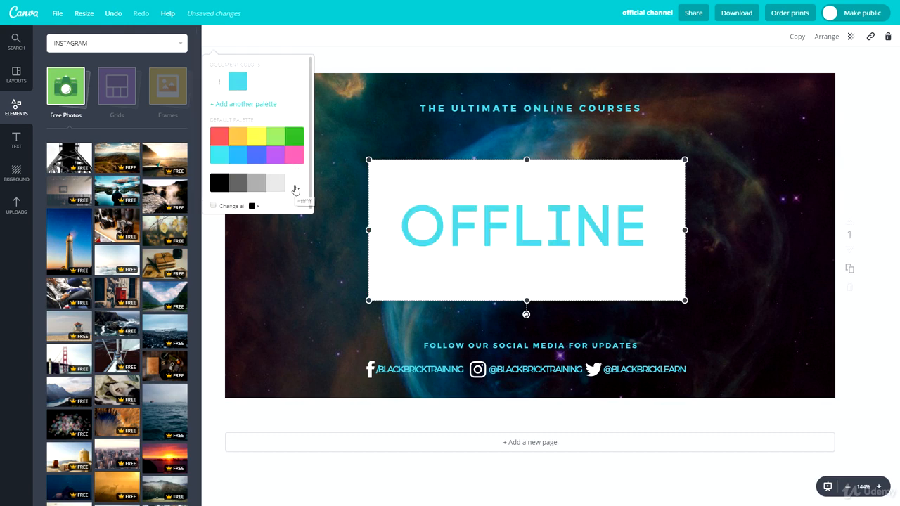
{"action": "left_click", "coordinate": [274, 136]}
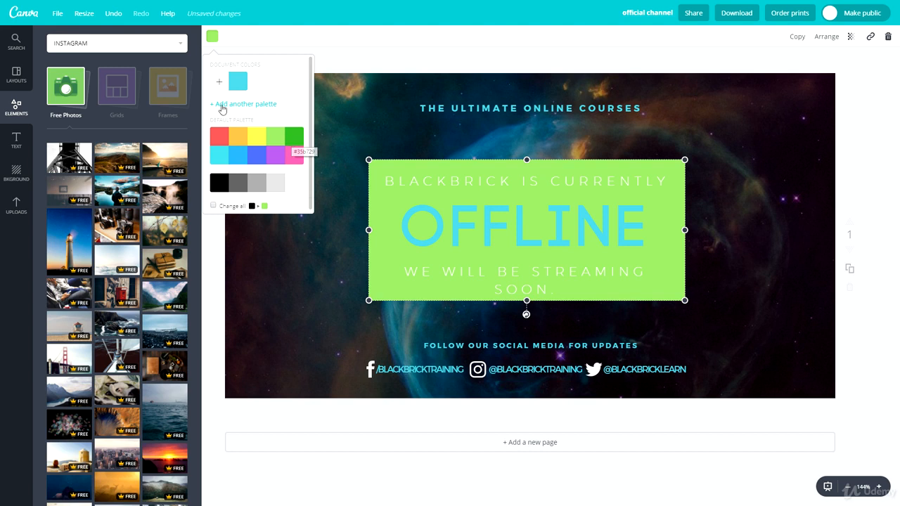
{"action": "left_click", "coordinate": [242, 184]}
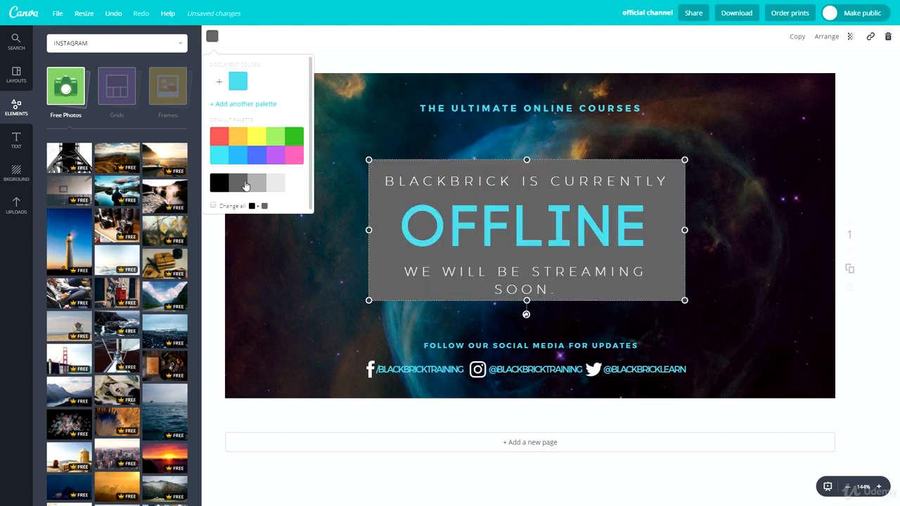
{"action": "left_click", "coordinate": [303, 289]}
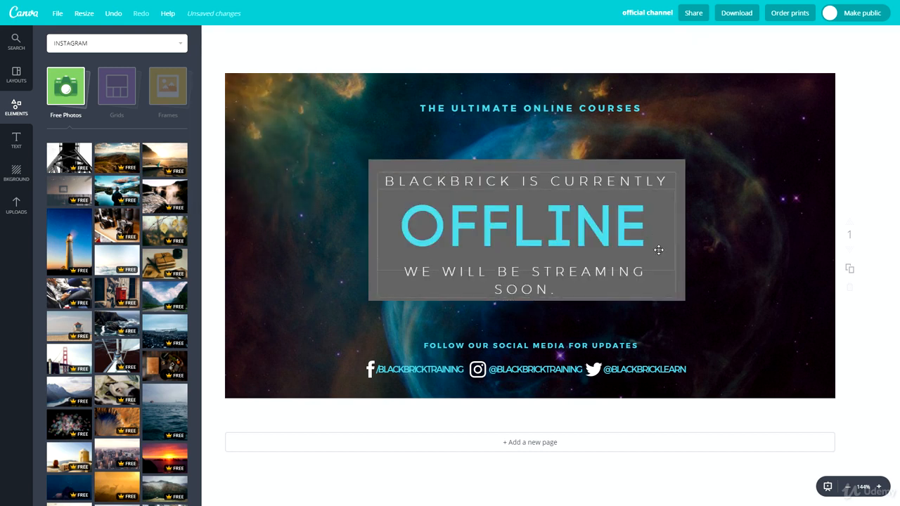
Rename the design "twitch banner" and save it.
{"action": "left_click", "coordinate": [639, 14]}
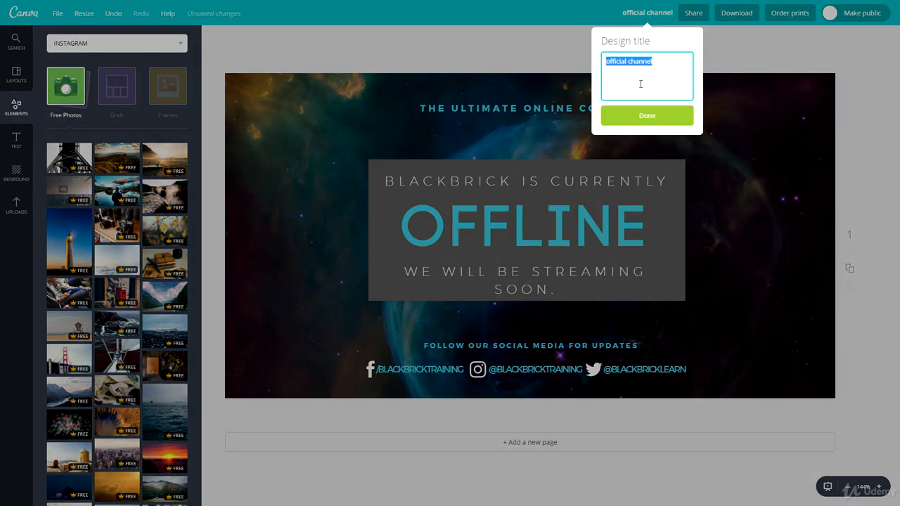
{"action": "type", "text": "twitch banner"}
{"action": "key", "text": "Return"}
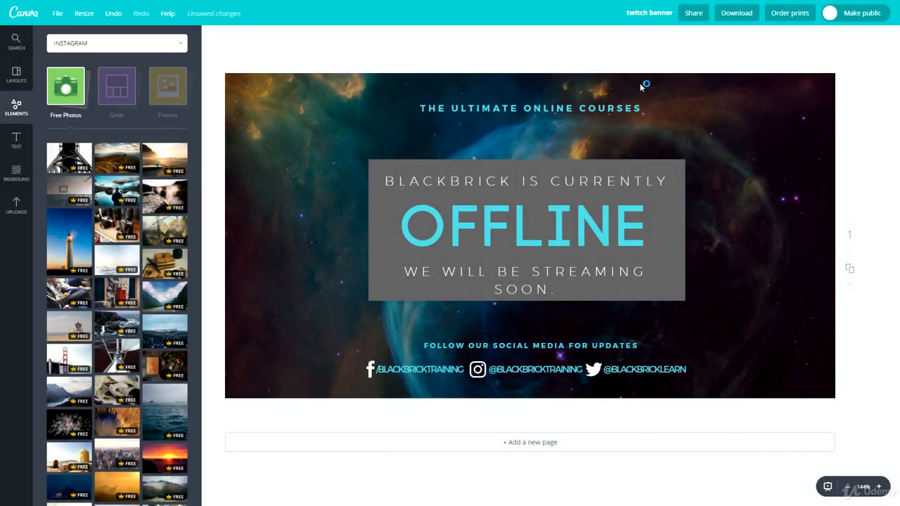
{"action": "left_click", "coordinate": [56, 14]}
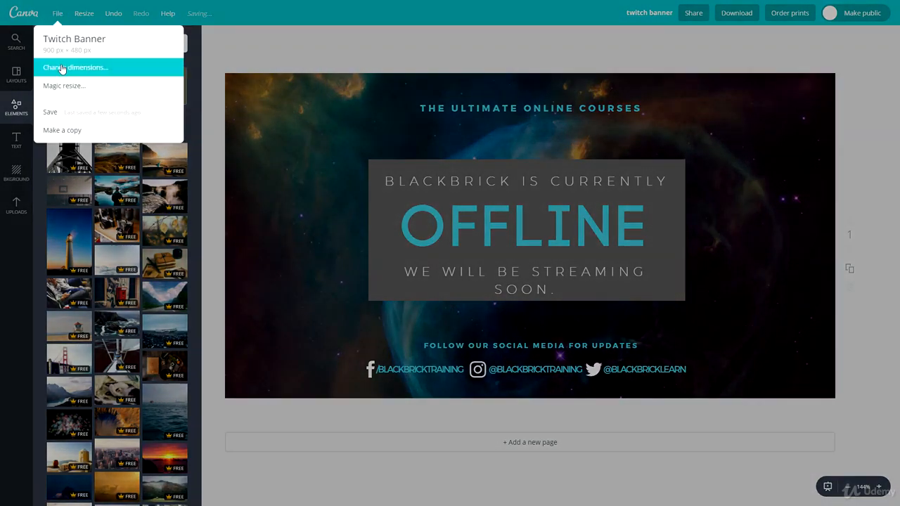
{"action": "left_click", "coordinate": [63, 112]}
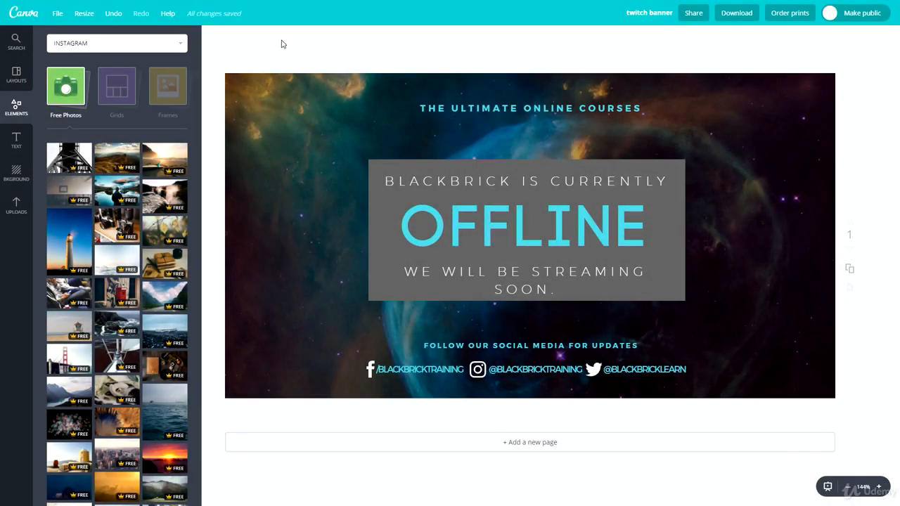